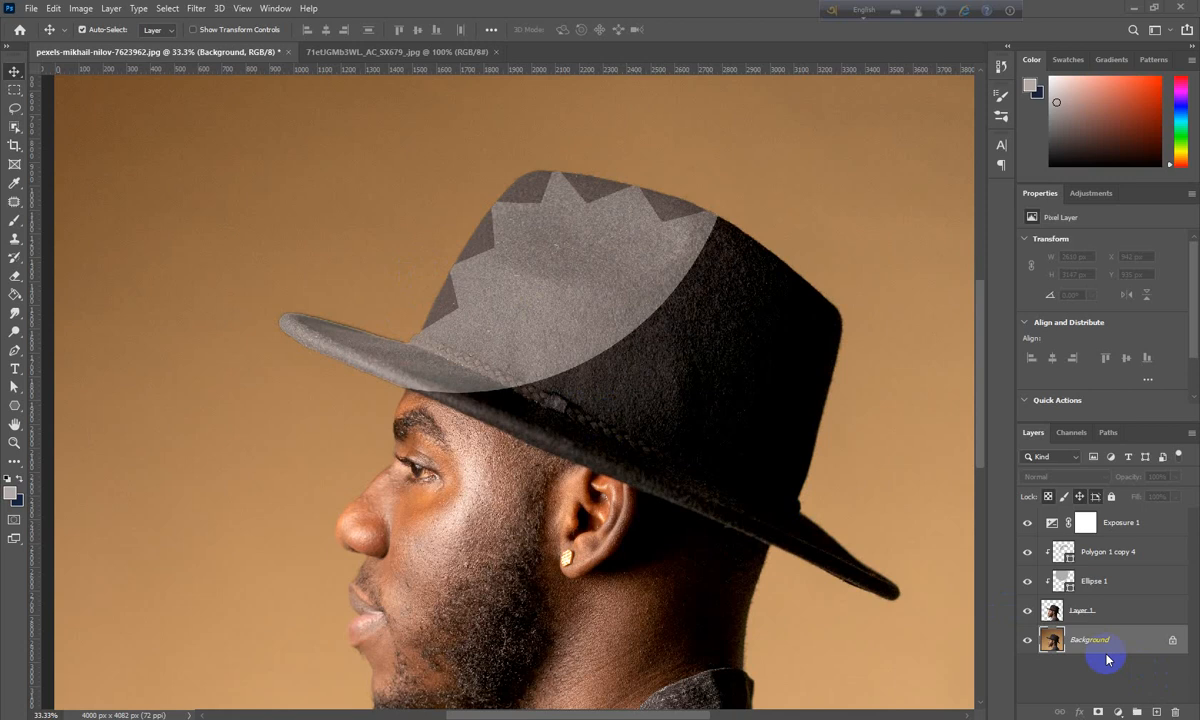
# Step: Toggle the visibility of Layer 1 to compare the hat with and without the design
pyautogui.click(1028, 611)
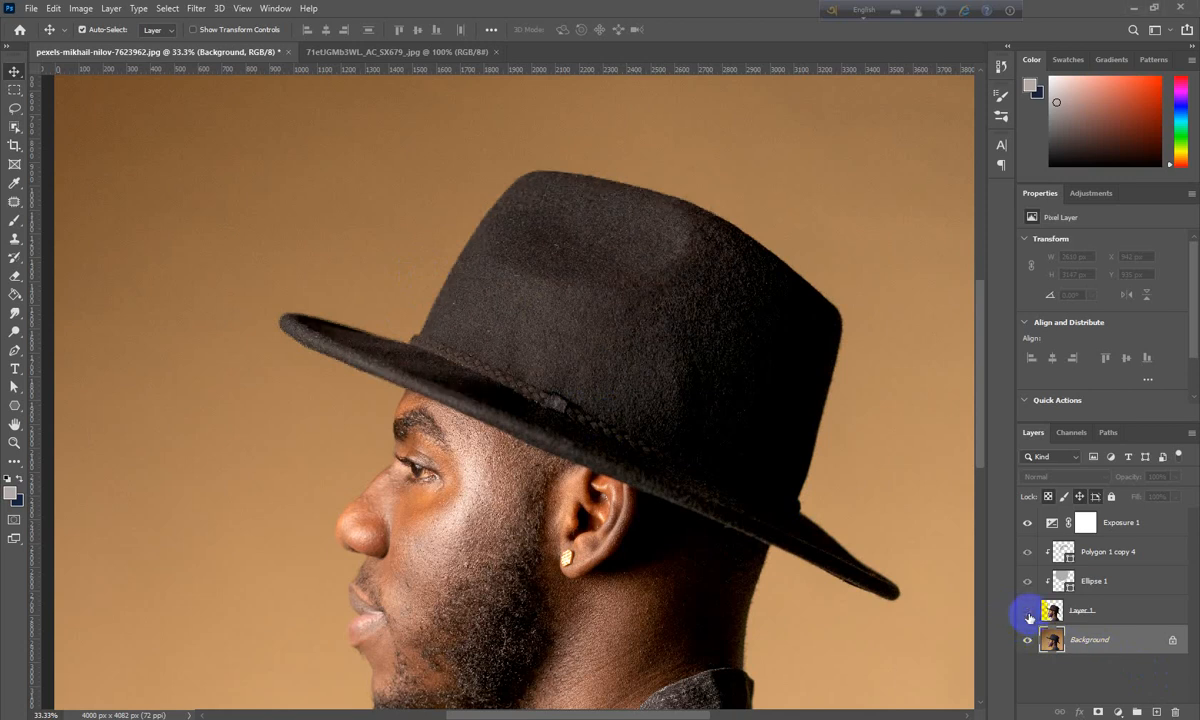
pyautogui.click(1028, 611)
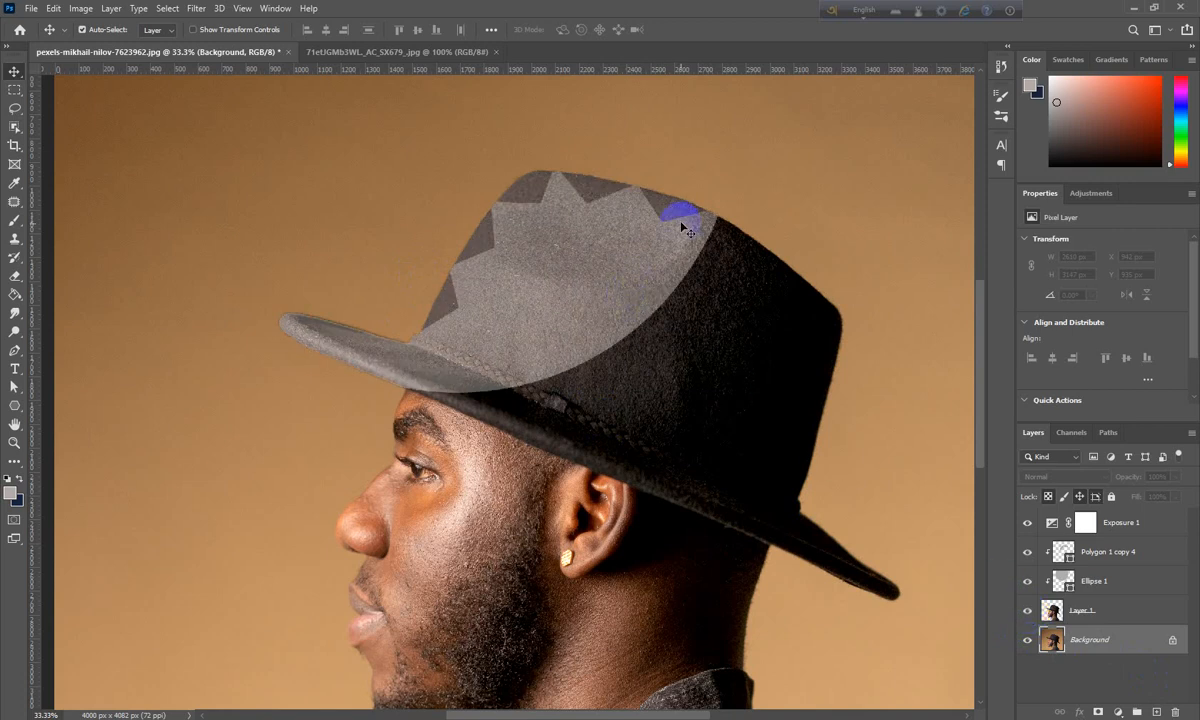
pyautogui.click(1052, 607)
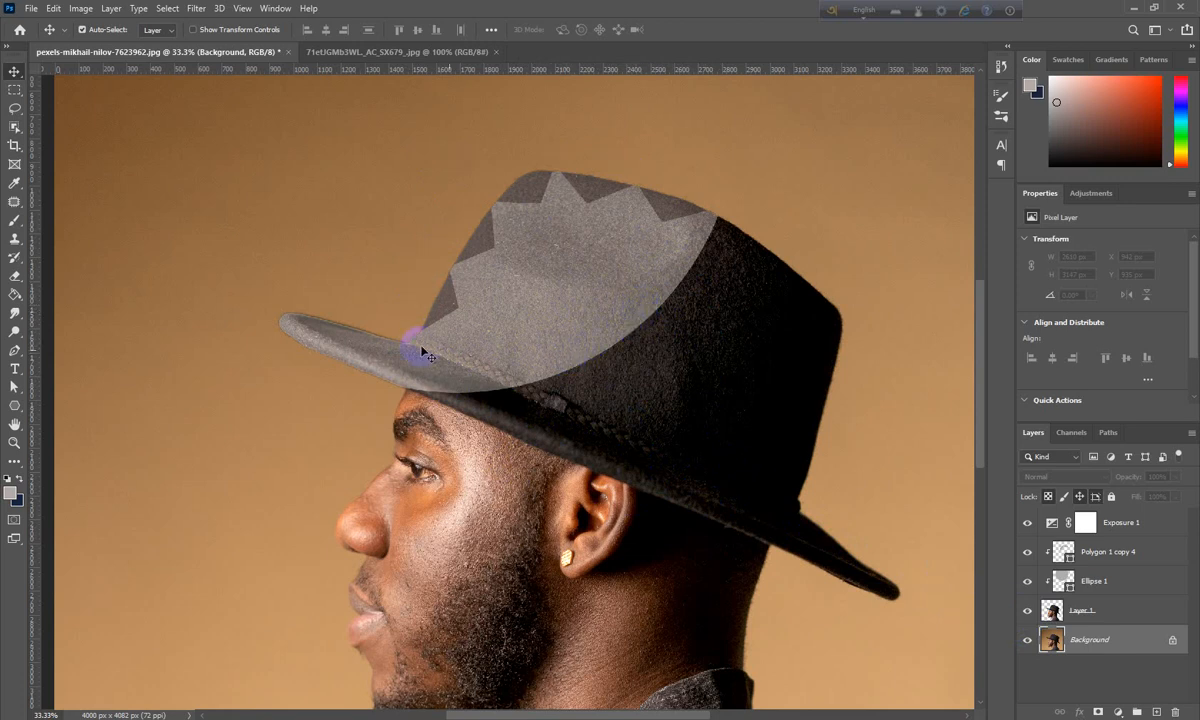
# Step: Delete Layer 1, Ellipse 1, Polygon 1 copy 4 and Exposure 1, keeping only the Background layer
pyautogui.keyDown('shift'); pyautogui.click(1120, 522); pyautogui.keyUp('shift')
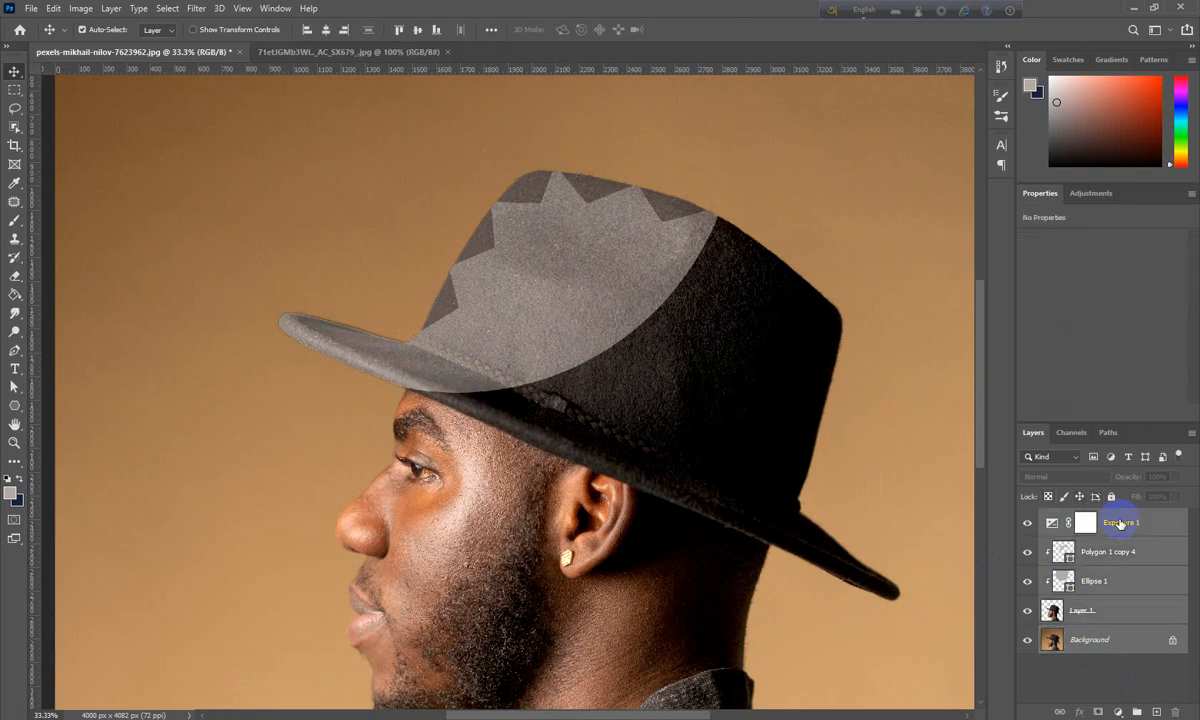
pyautogui.click(1120, 613)
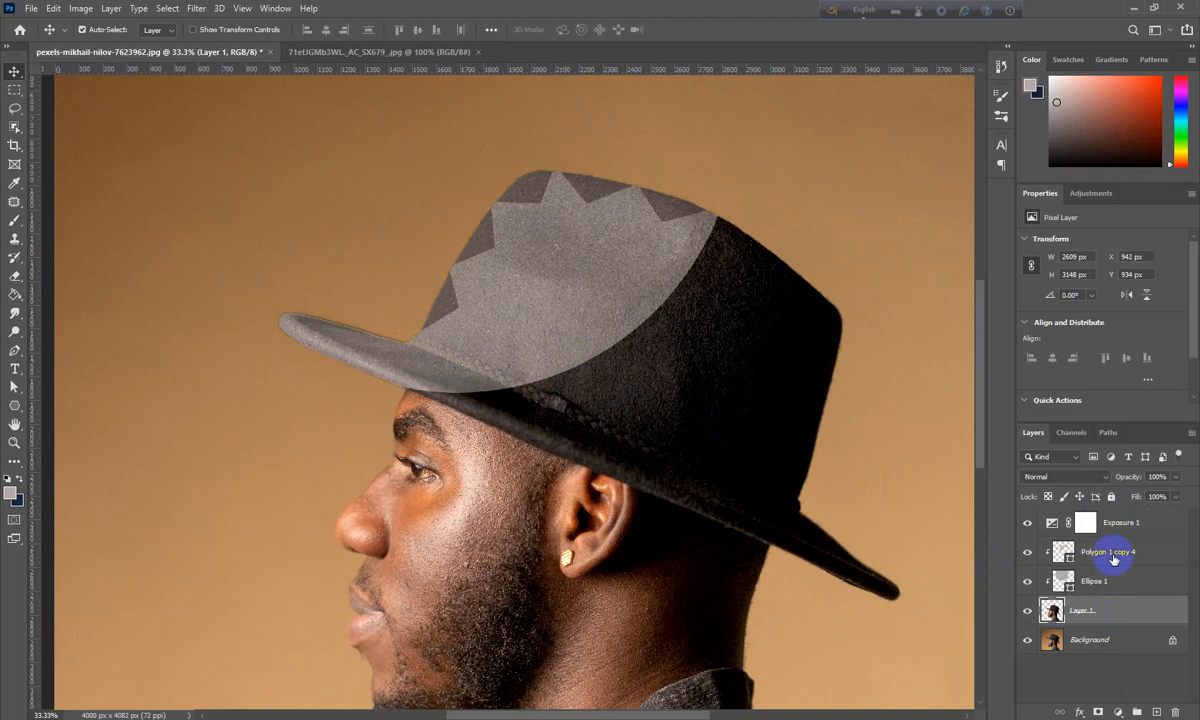
pyautogui.keyDown('shift'); pyautogui.click(1113, 525); pyautogui.keyUp('shift')
pyautogui.moveTo(1124, 576); pyautogui.dragTo(1175, 710)
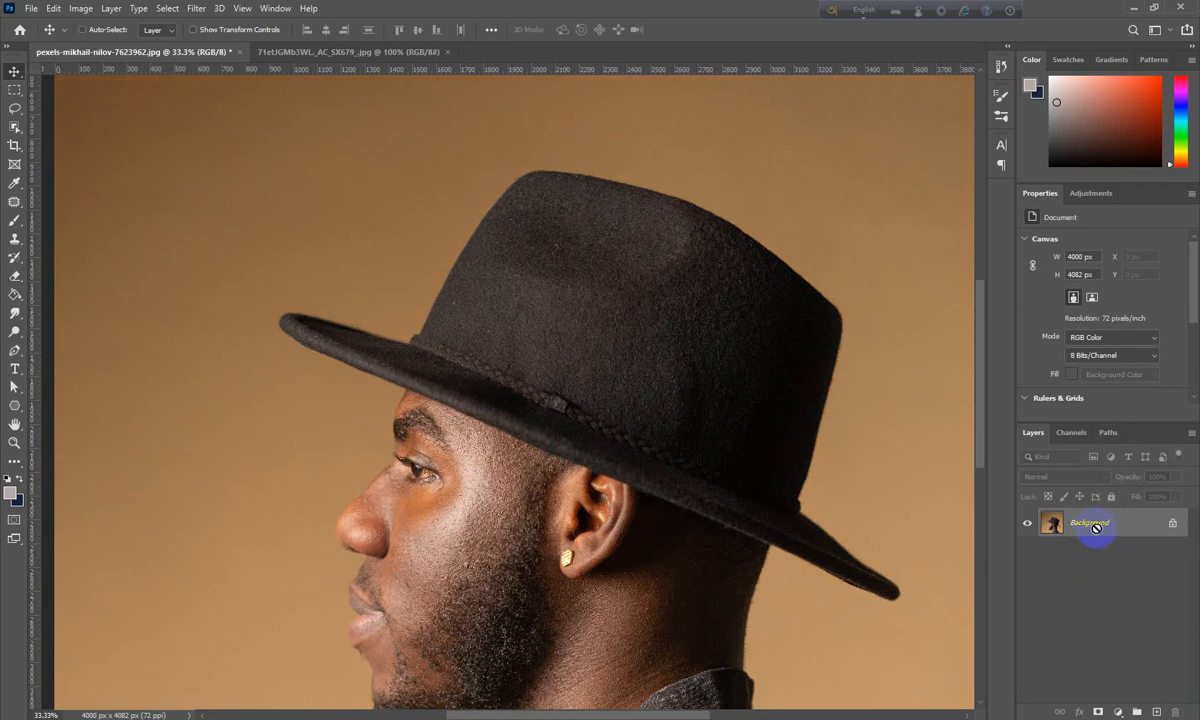
# Step: Try duplicating the whole Background layer, and discard the duplicate
pyautogui.hotkey('ctrl', 'j')
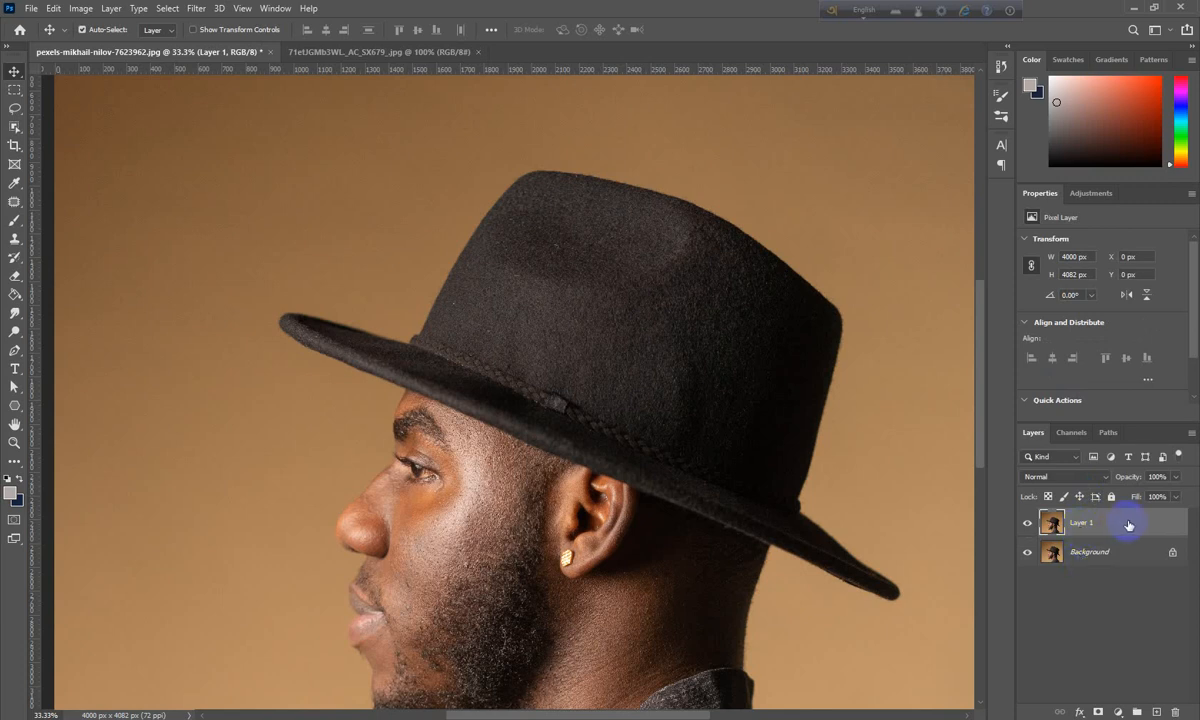
pyautogui.moveTo(1142, 527); pyautogui.dragTo(1175, 712)
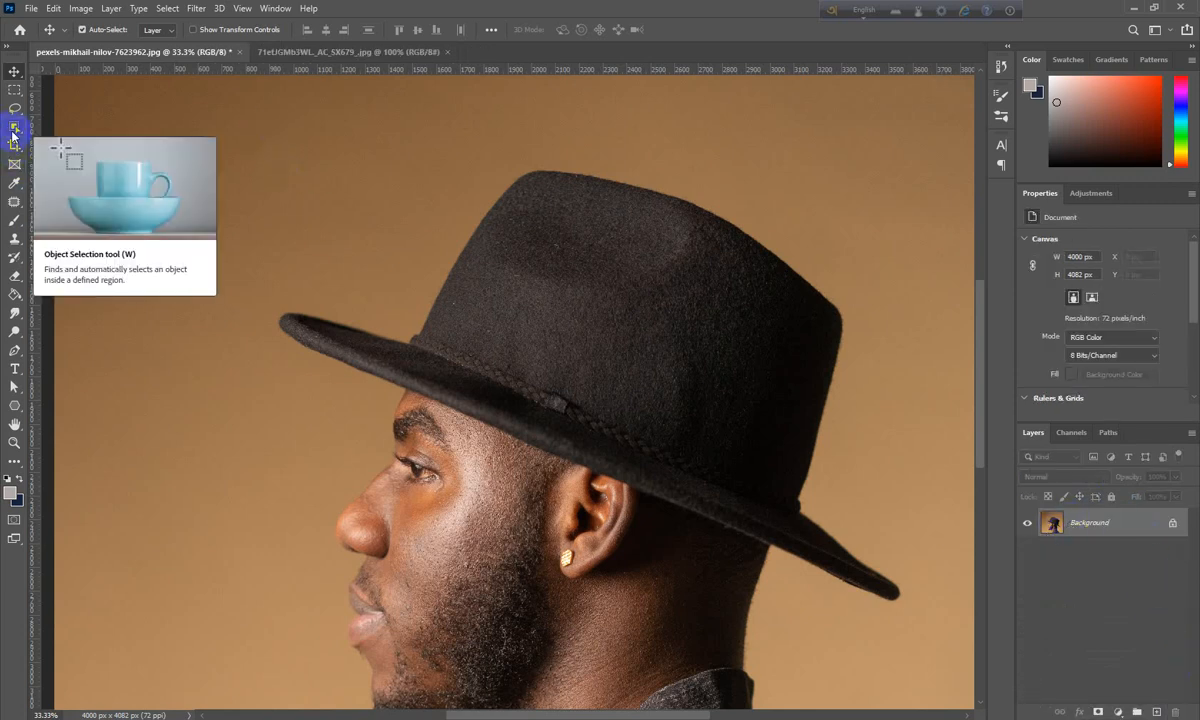
# Step: Copy the man to a new layer using Select Subject, and check the cutout with the Background layer temporarily hidden
pyautogui.scroll(-3, 623, 475)
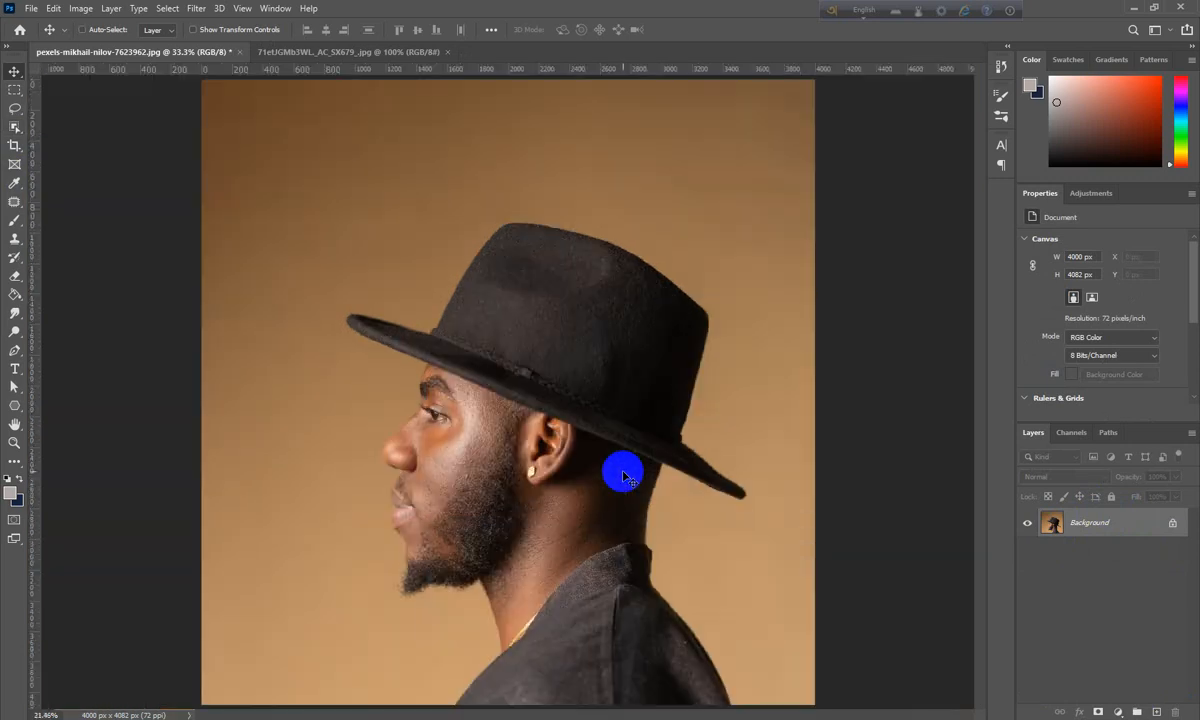
pyautogui.click(14, 125)
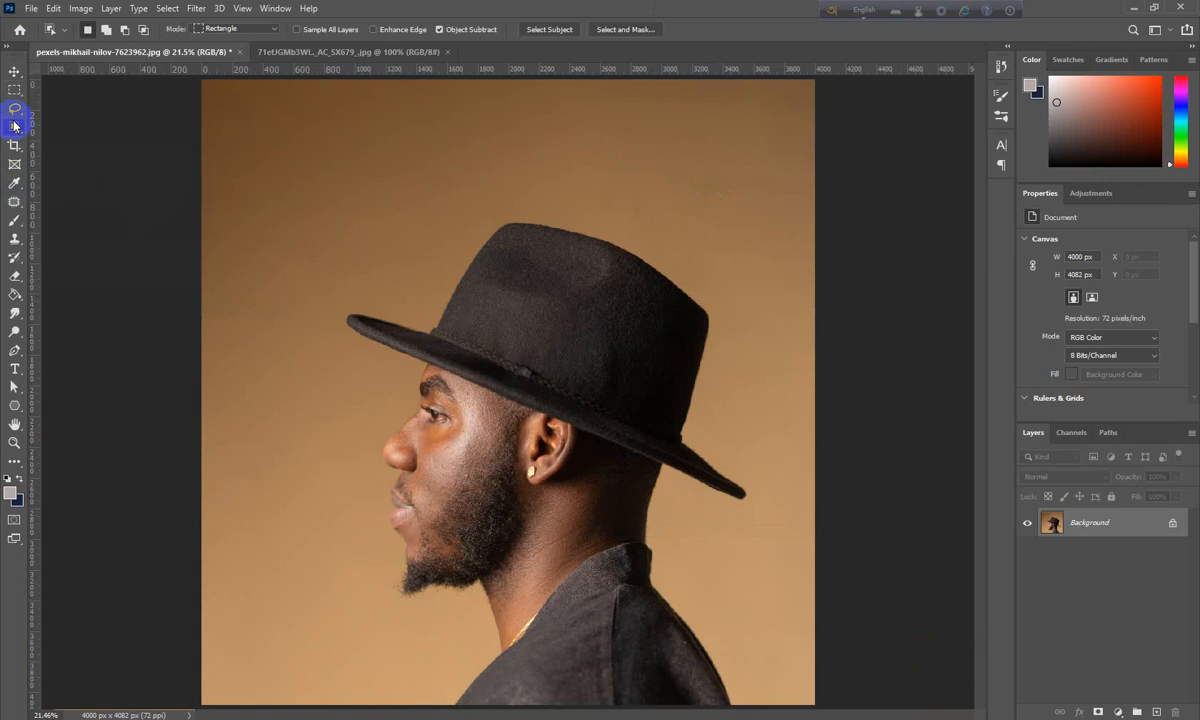
pyautogui.click(552, 30)
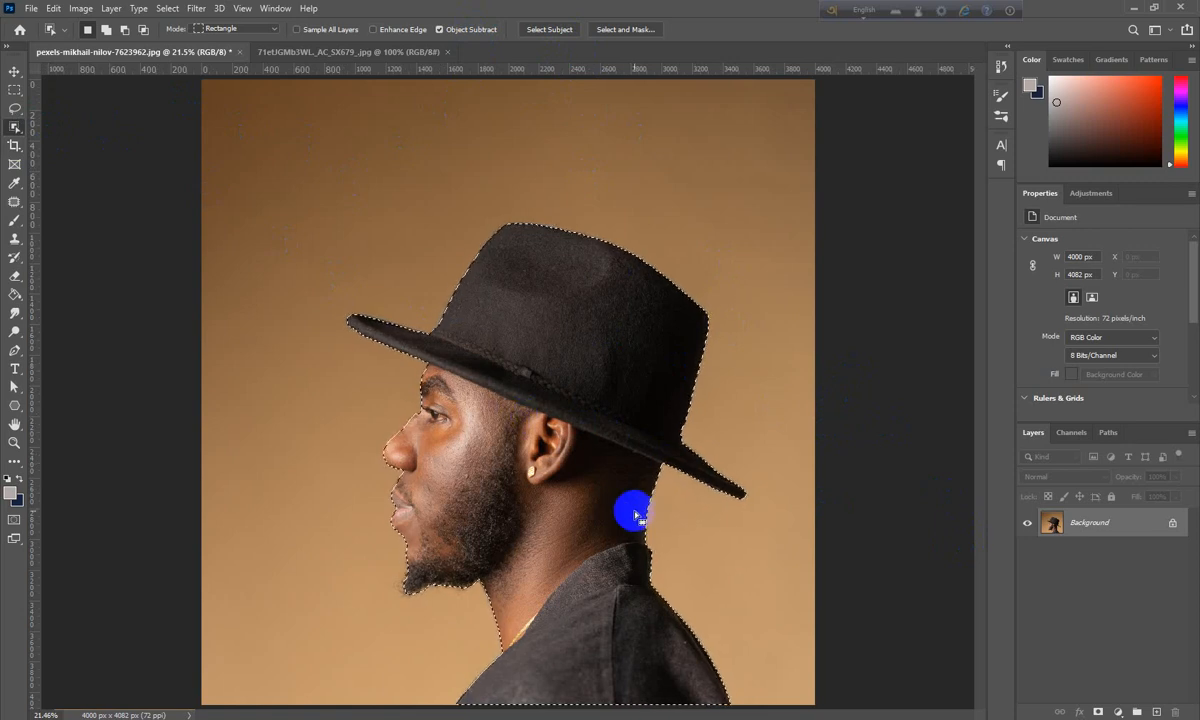
pyautogui.hotkey('ctrl', 'j')
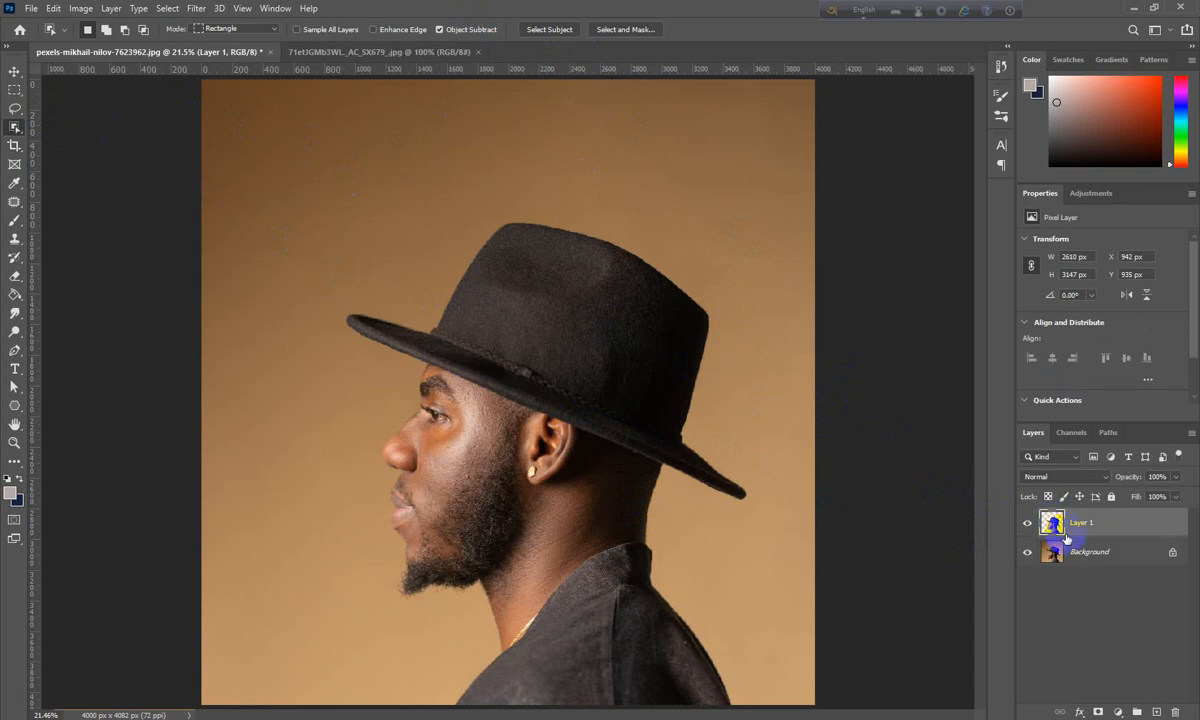
pyautogui.click(1029, 553)
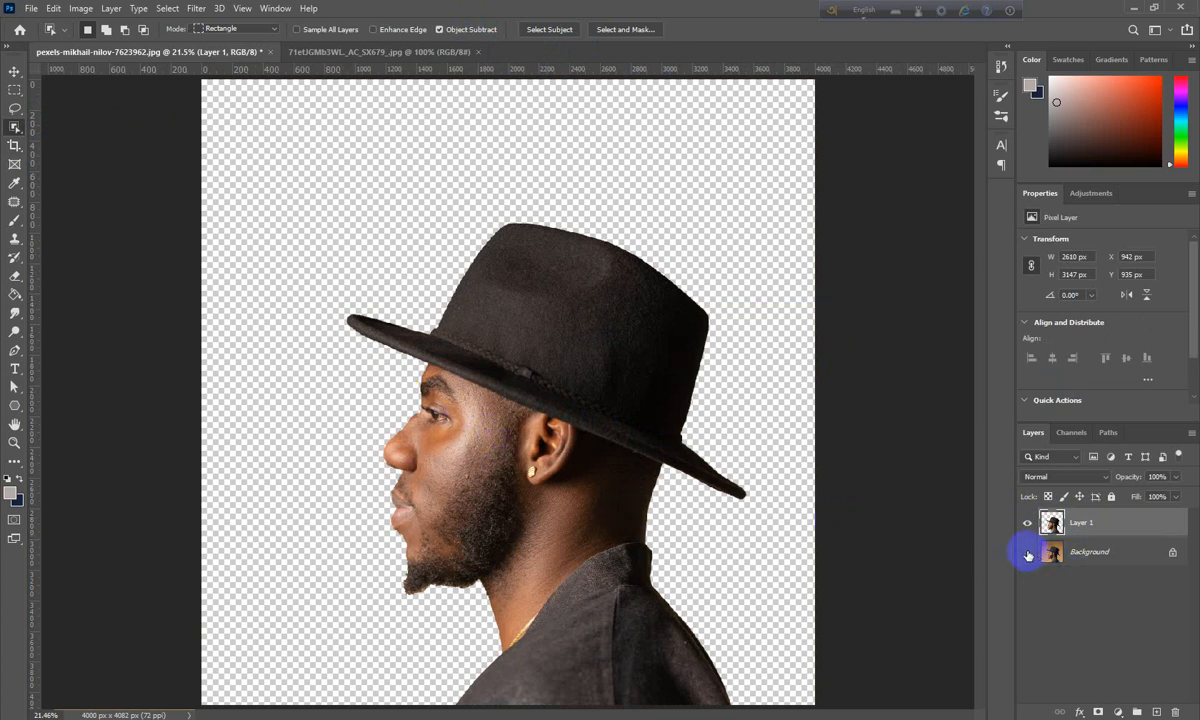
pyautogui.click(1028, 553)
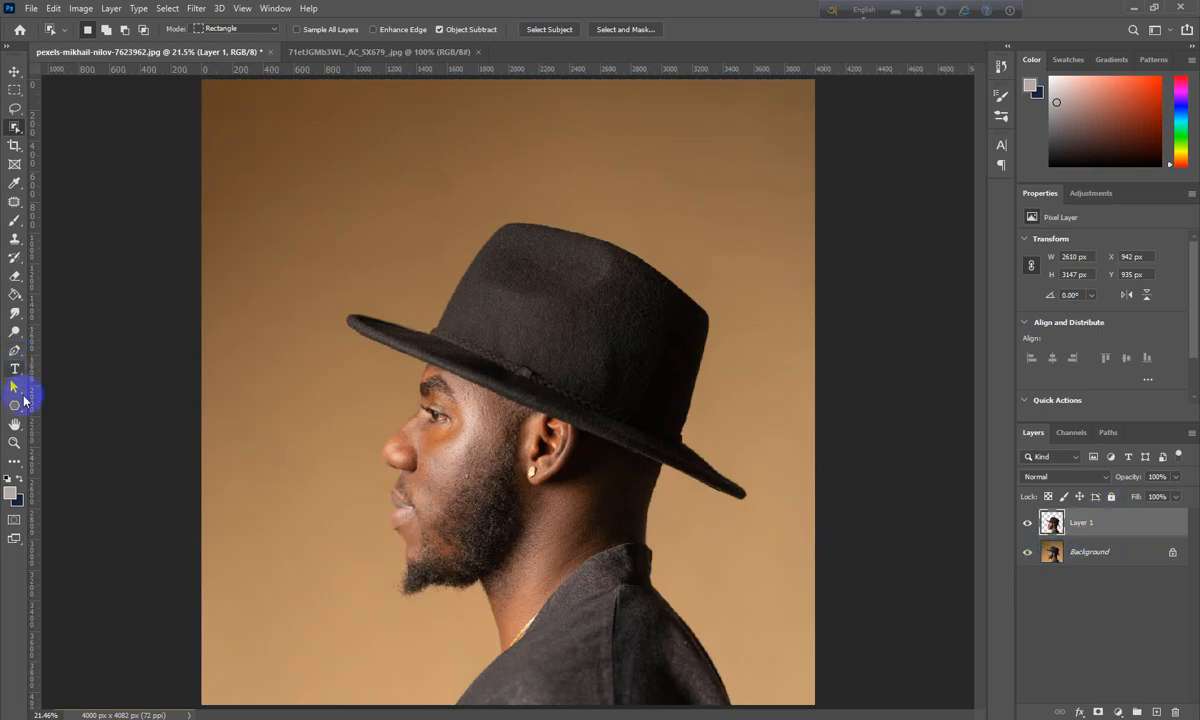
# Step: Draw a filled circle about 2572 px in diameter with the Ellipse tool and move it over the man's hat and face
pyautogui.click(14, 408)
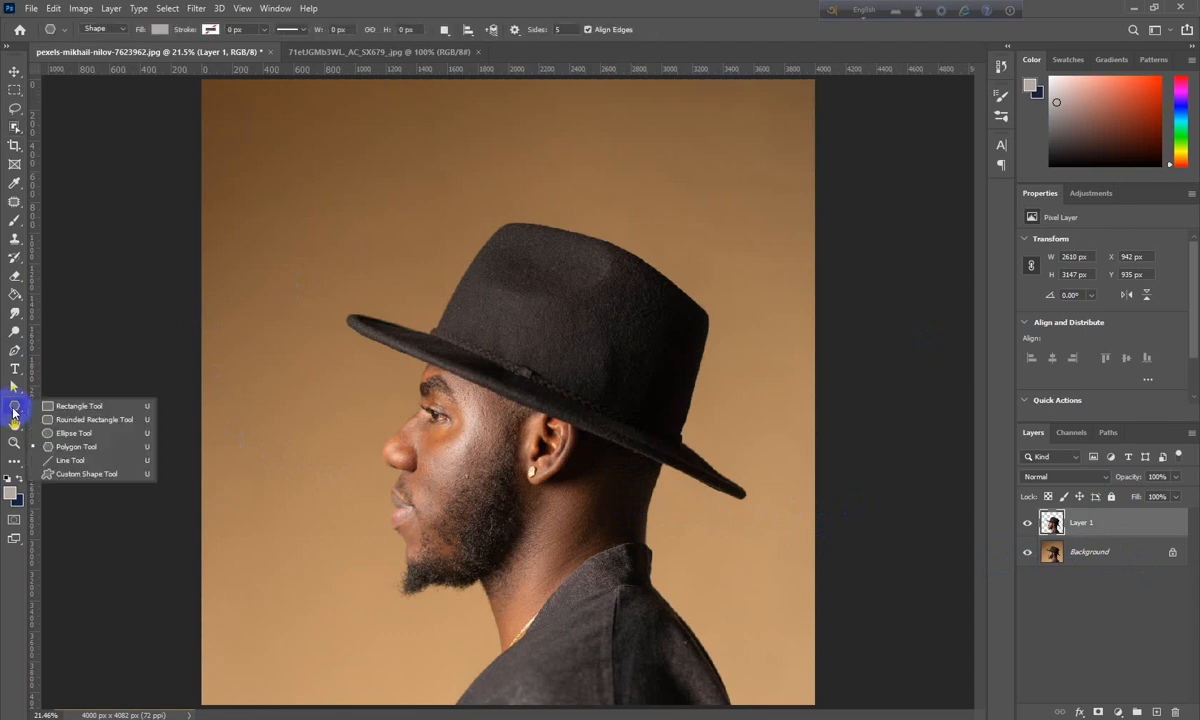
pyautogui.click(75, 438)
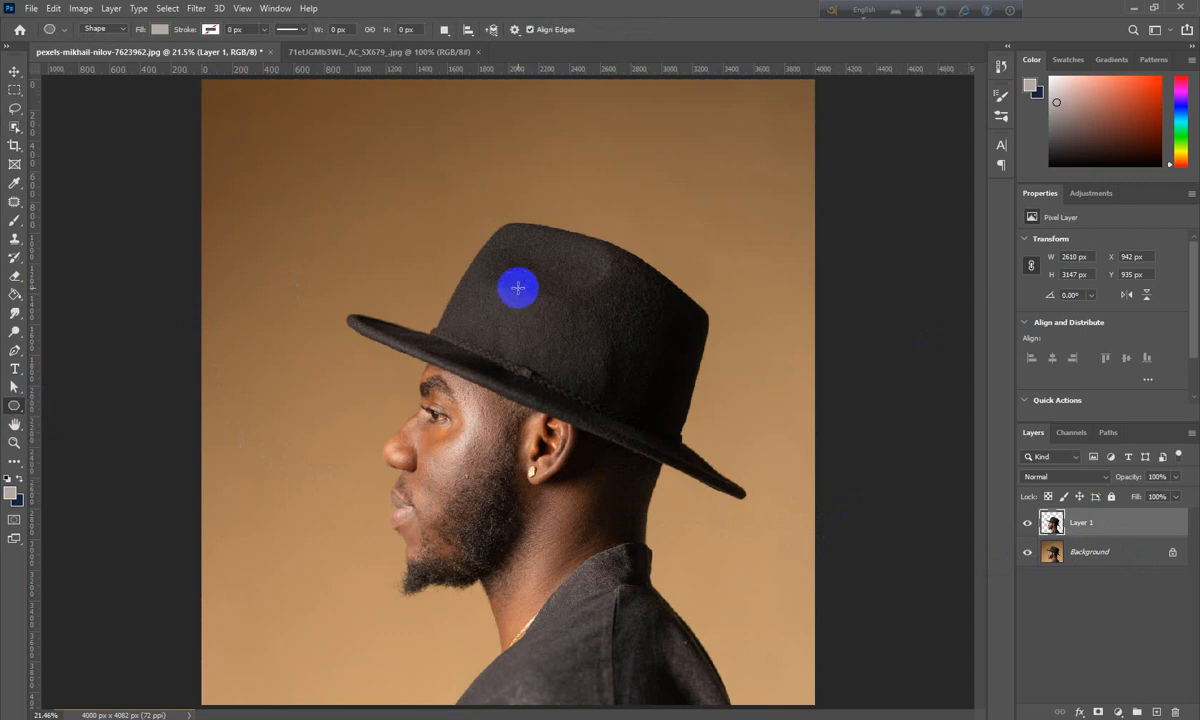
pyautogui.moveTo(439, 161)
pyautogui.mouseDown()
pyautogui.moveTo(657, 381)
pyautogui.moveTo(742, 447)
pyautogui.moveTo(930, 546)
pyautogui.mouseUp()
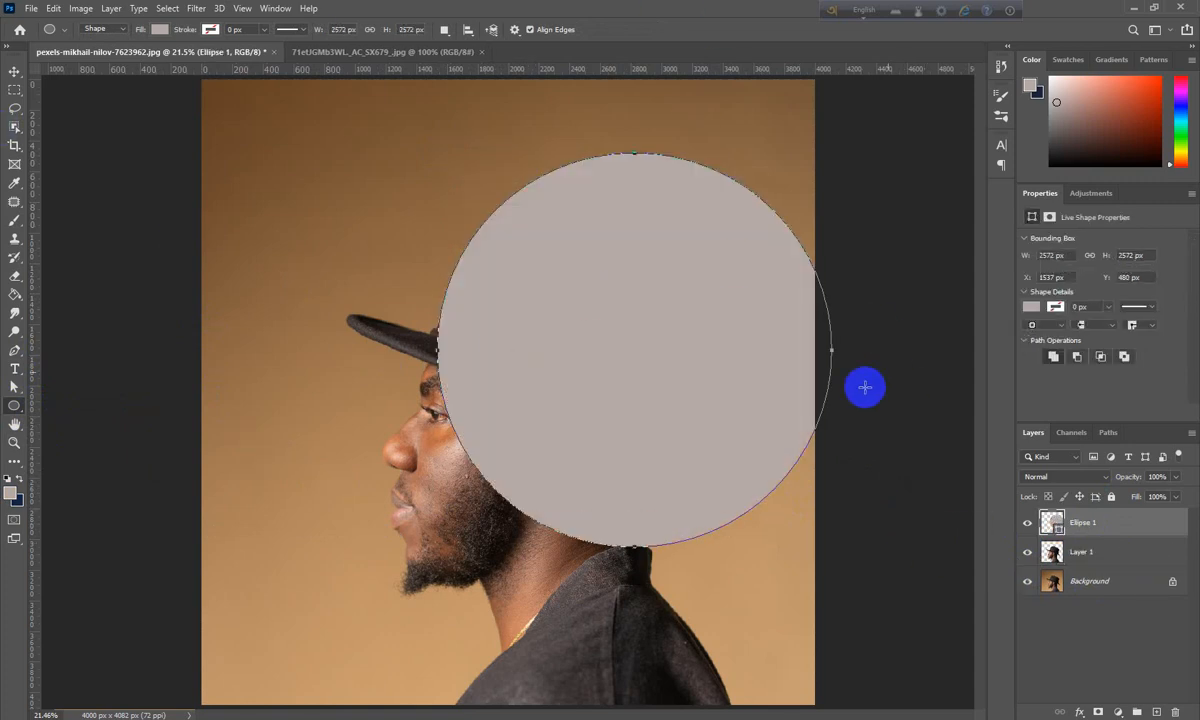
pyautogui.click(13, 72)
pyautogui.moveTo(691, 383); pyautogui.dragTo(591, 459)
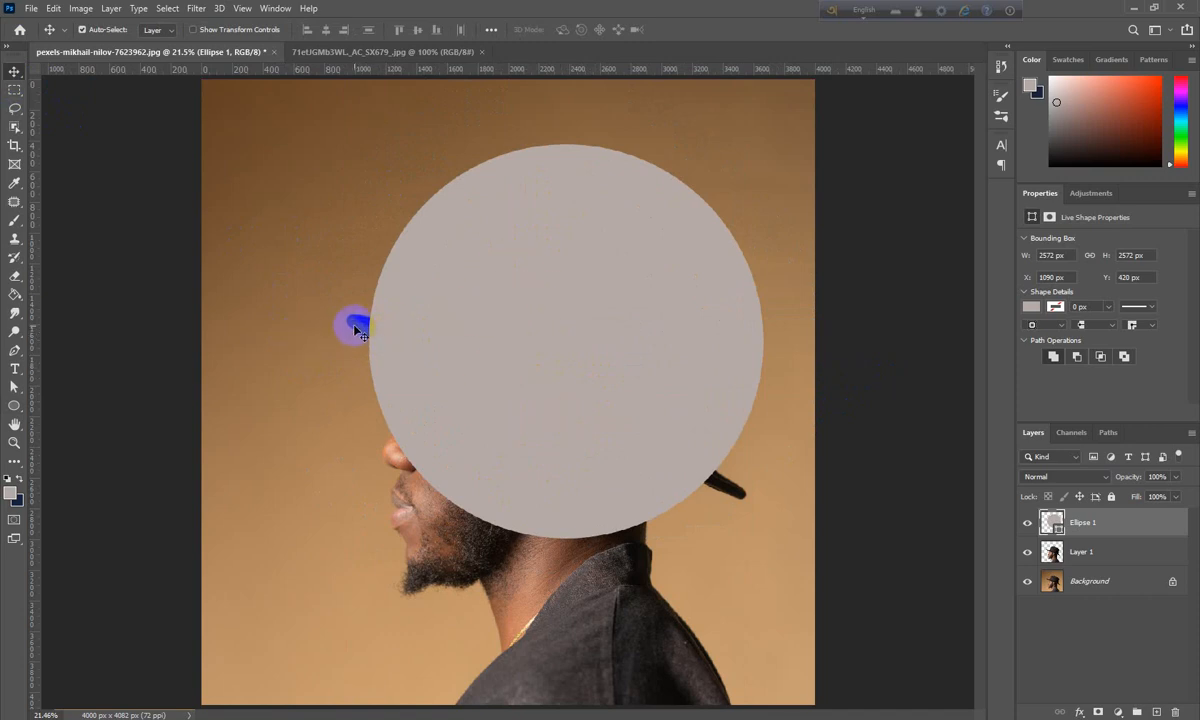
# Step: Clip the circle to Layer 1 and move it to about X 428, Y -704 px so it covers the hat's front part
pyautogui.click(1138, 528)
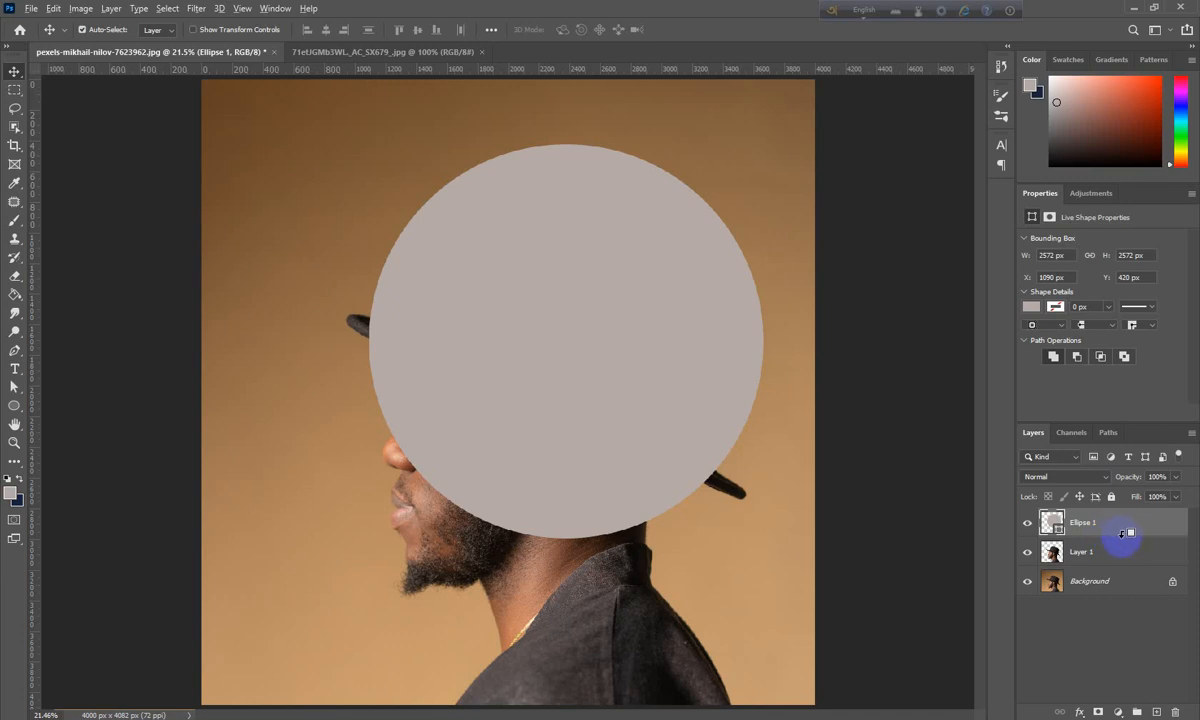
pyautogui.keyDown('alt'); pyautogui.click(1122, 534); pyautogui.keyUp('alt')
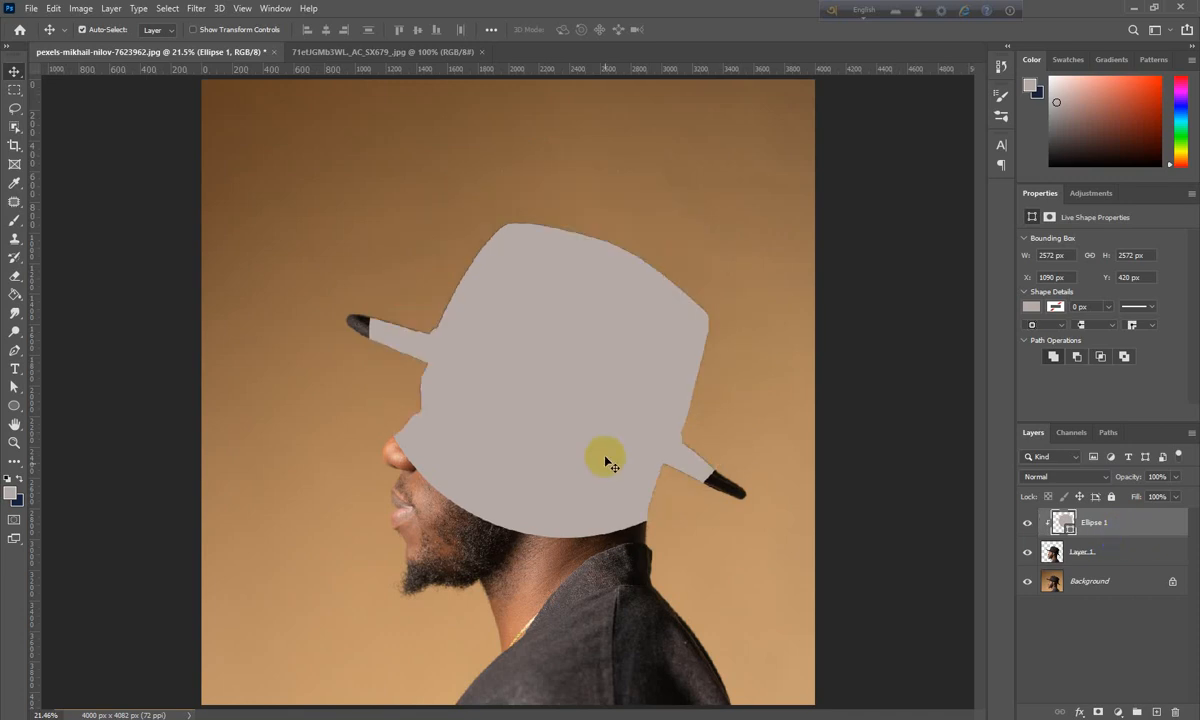
pyautogui.moveTo(613, 429); pyautogui.dragTo(487, 341)
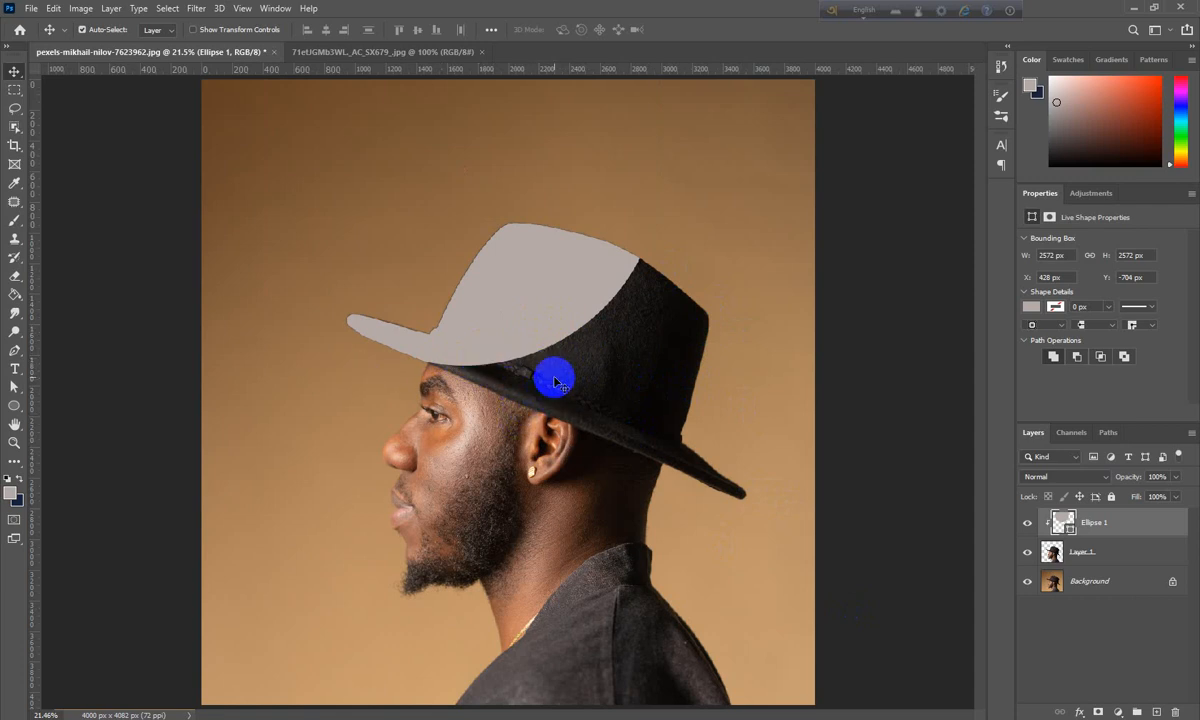
# Step: Set the blending mode of the Ellipse 1 layer to Linear Light
pyautogui.keyDown('ctrl'); pyautogui.click(586, 304); pyautogui.keyUp('ctrl')
pyautogui.keyDown('ctrl'); pyautogui.click(586, 304); pyautogui.keyUp('ctrl')
pyautogui.keyDown('ctrl'); pyautogui.click(586, 304); pyautogui.keyUp('ctrl')
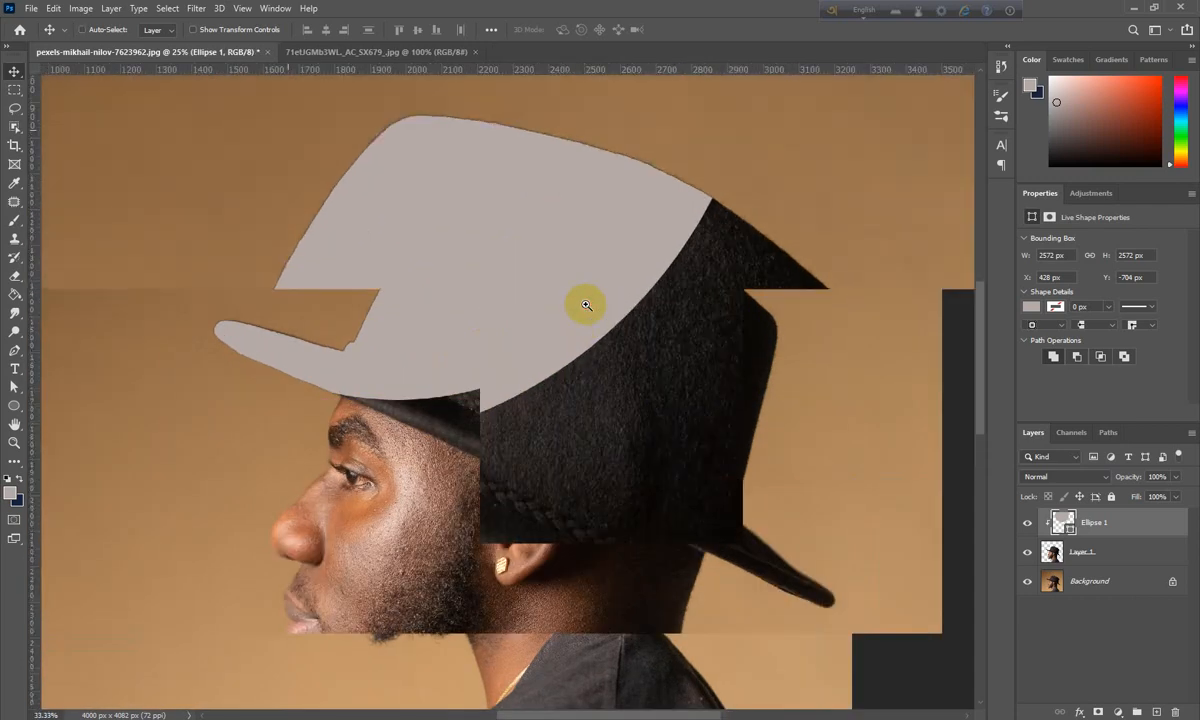
pyautogui.keyDown('ctrl'); pyautogui.click(586, 304); pyautogui.keyUp('ctrl')
pyautogui.keyDown('ctrl'); pyautogui.click(586, 304); pyautogui.keyUp('ctrl')
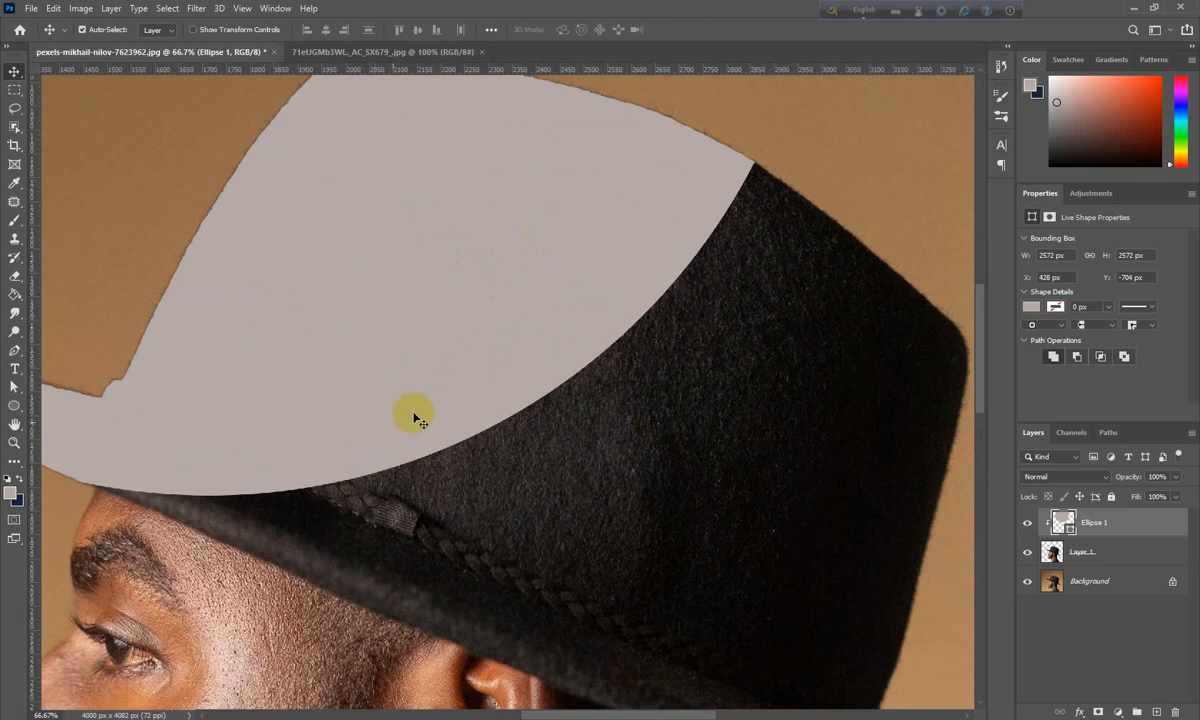
pyautogui.click(1066, 481)
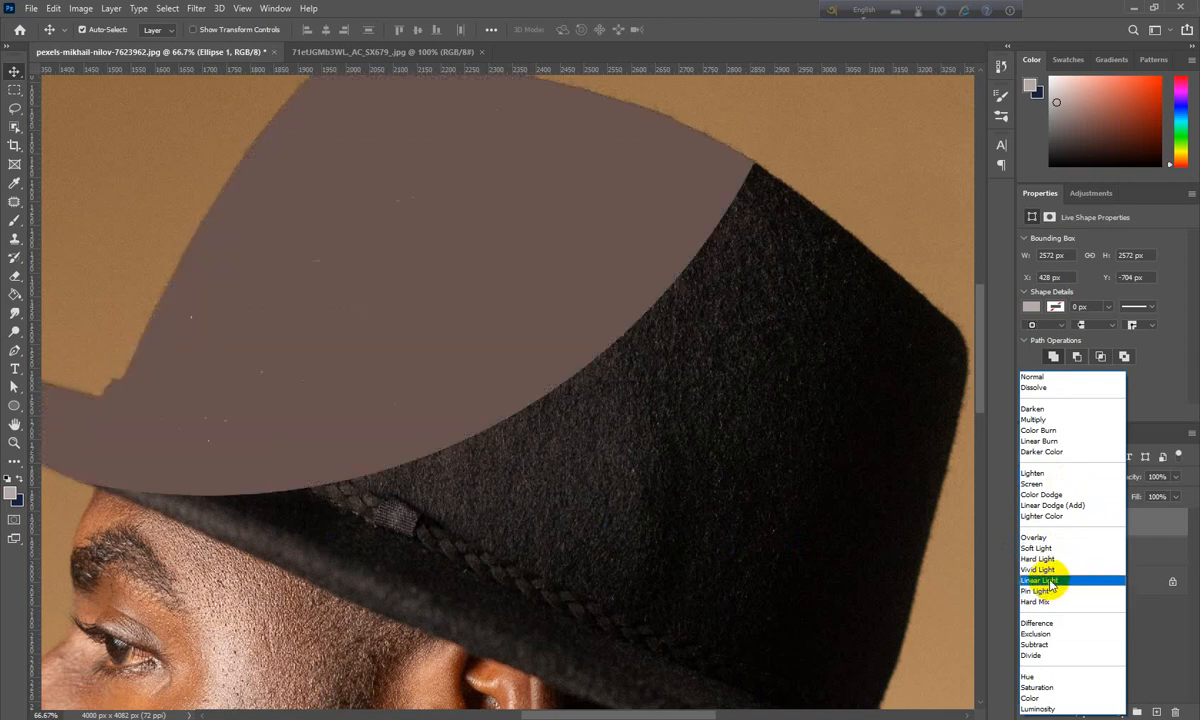
pyautogui.click(1060, 583)
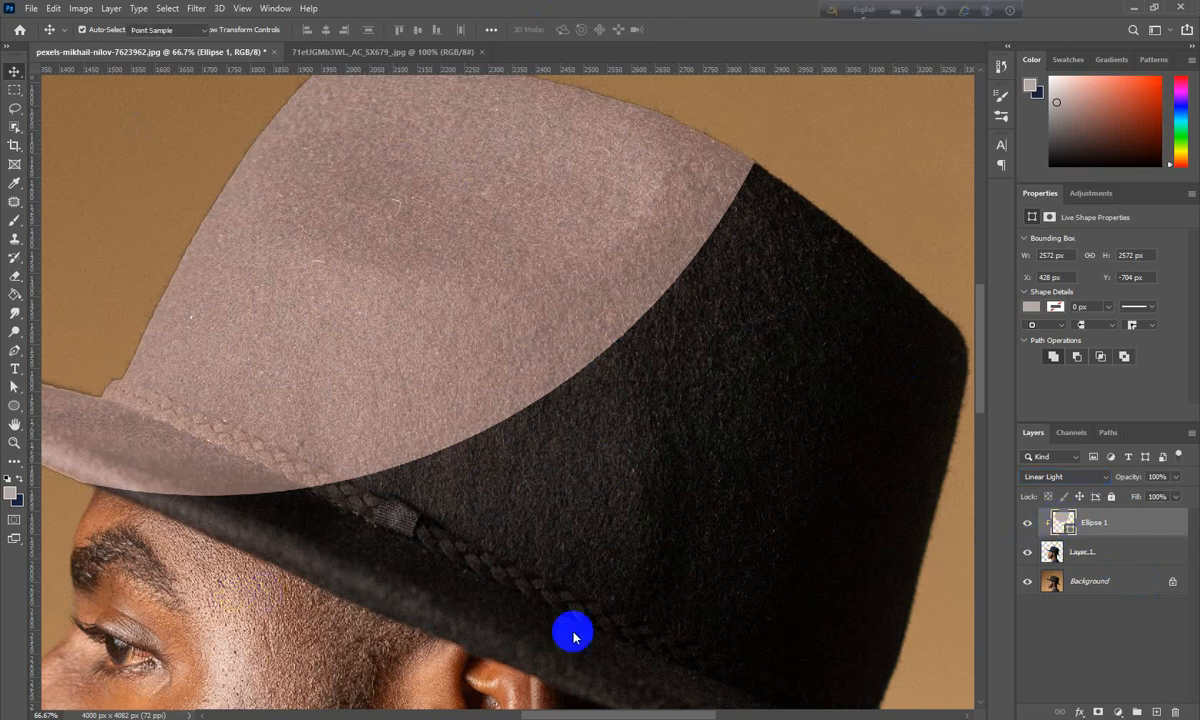
# Step: Change the fill colour of the Ellipse 1 shape to the neutral grey a1a0a0
pyautogui.doubleClick(1063, 522)
pyautogui.moveTo(826, 199); pyautogui.dragTo(847, 260)
pyautogui.moveTo(732, 249)
pyautogui.mouseDown()
pyautogui.moveTo(707, 295)
pyautogui.moveTo(713, 228)
pyautogui.mouseUp()
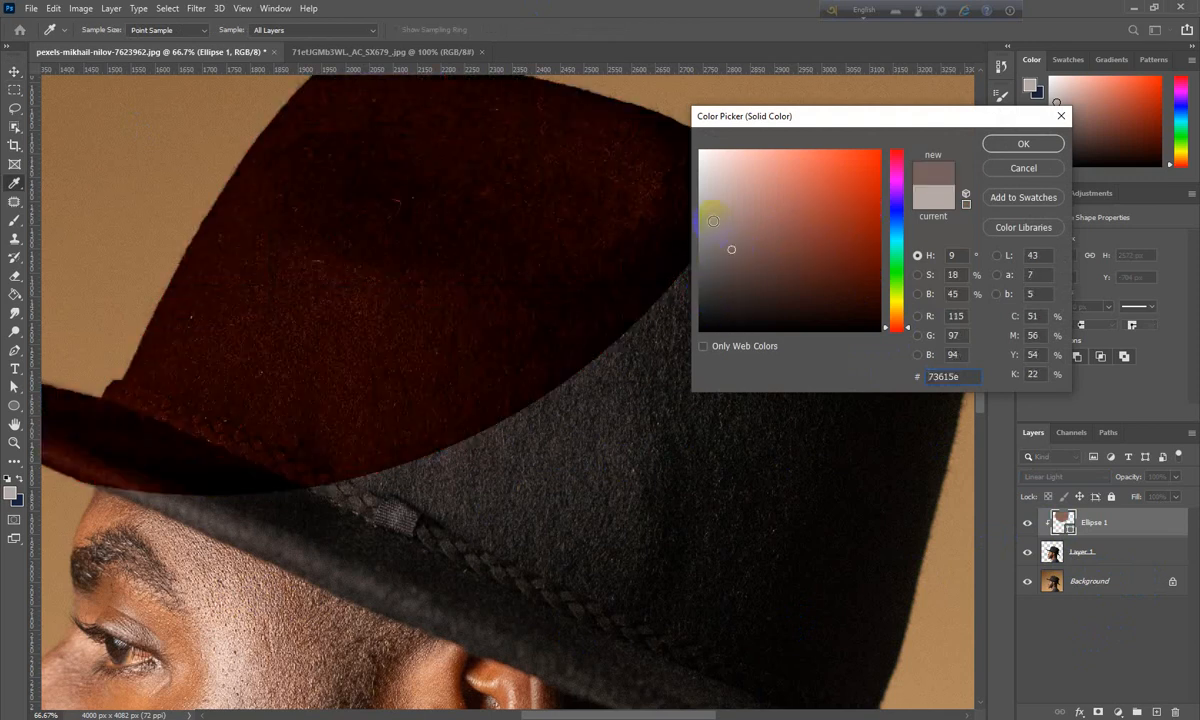
pyautogui.click(703, 221)
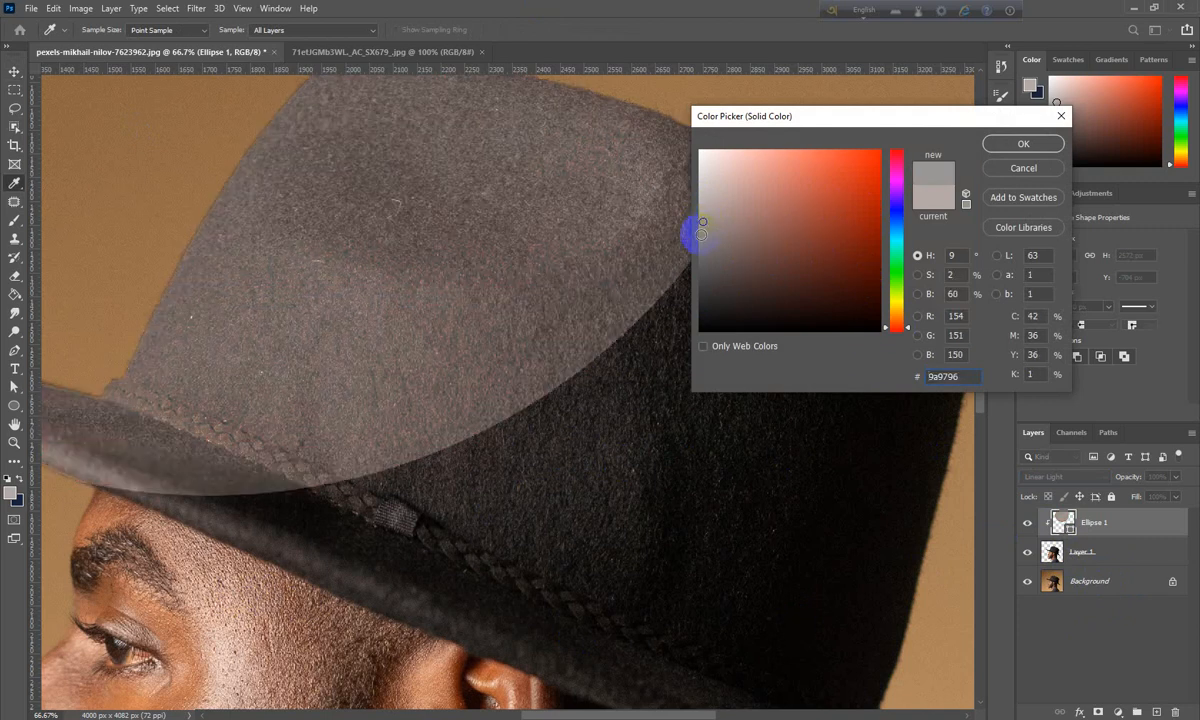
pyautogui.moveTo(703, 219)
pyautogui.mouseDown()
pyautogui.moveTo(704, 196)
pyautogui.moveTo(700, 217)
pyautogui.mouseUp()
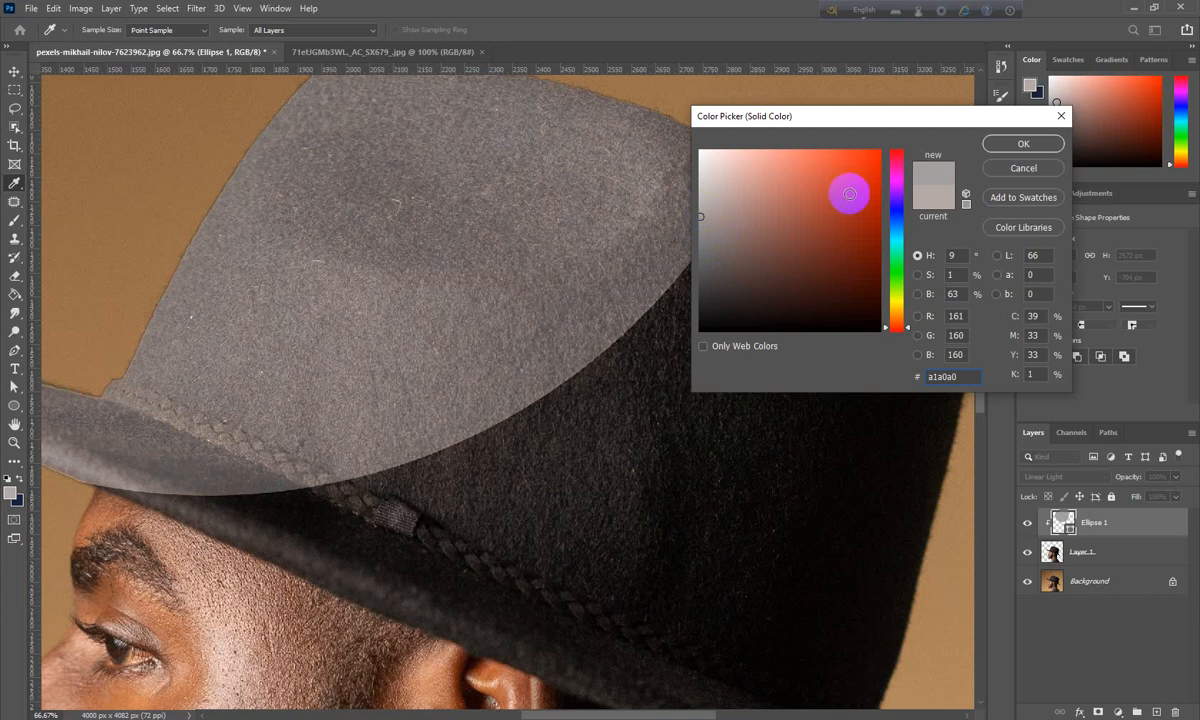
pyautogui.click(1010, 144)
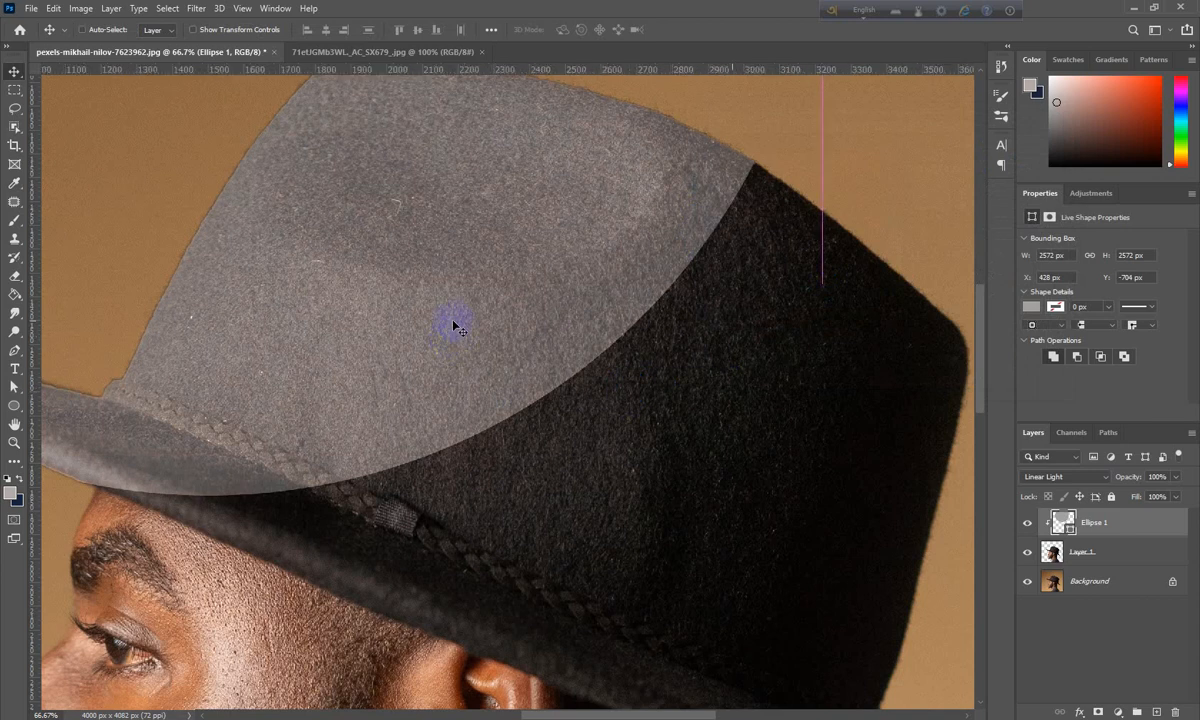
# Step: Draw a five-sided polygon about 416 by 413 px across the hat crown's front edge, directly above Layer 1 in the layer stack
pyautogui.scroll(-1, 453, 325)
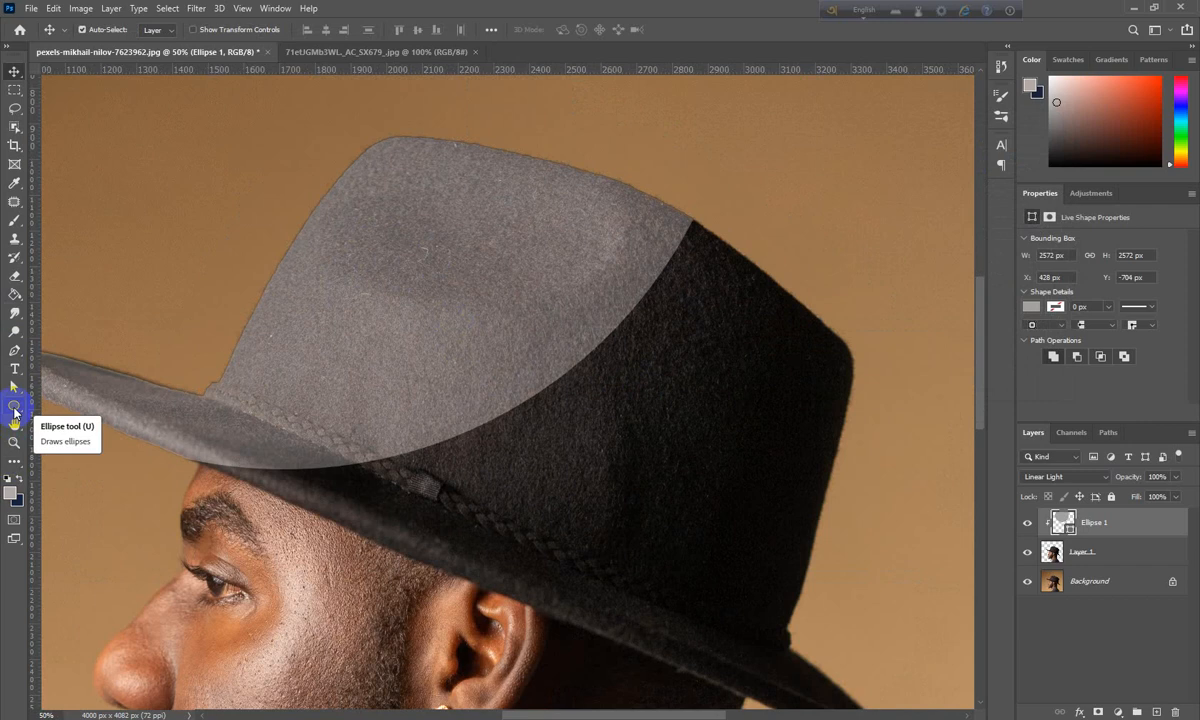
pyautogui.click(14, 412)
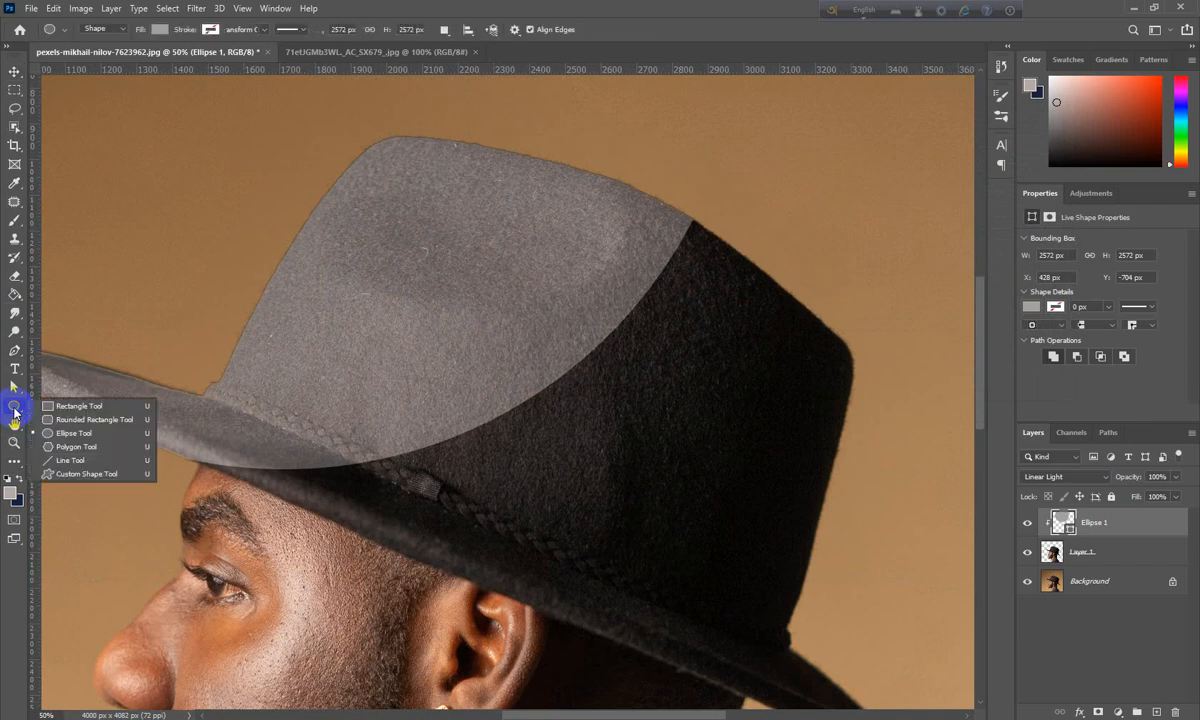
pyautogui.click(80, 448)
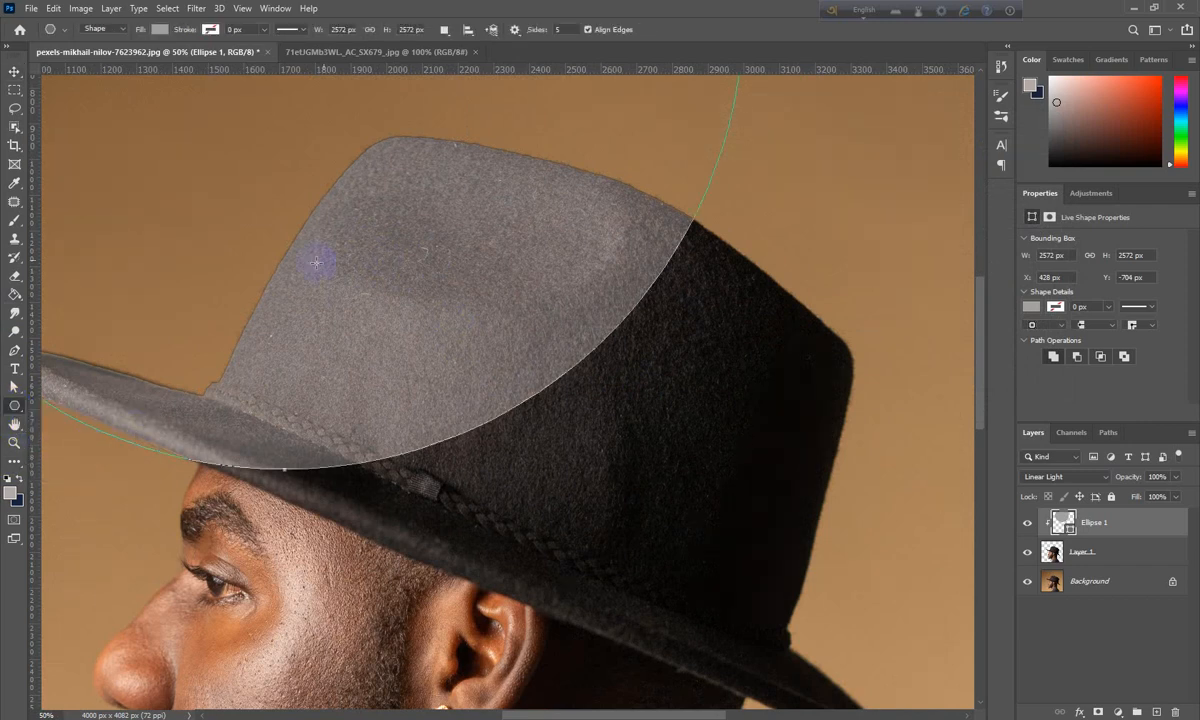
pyautogui.click(1090, 555)
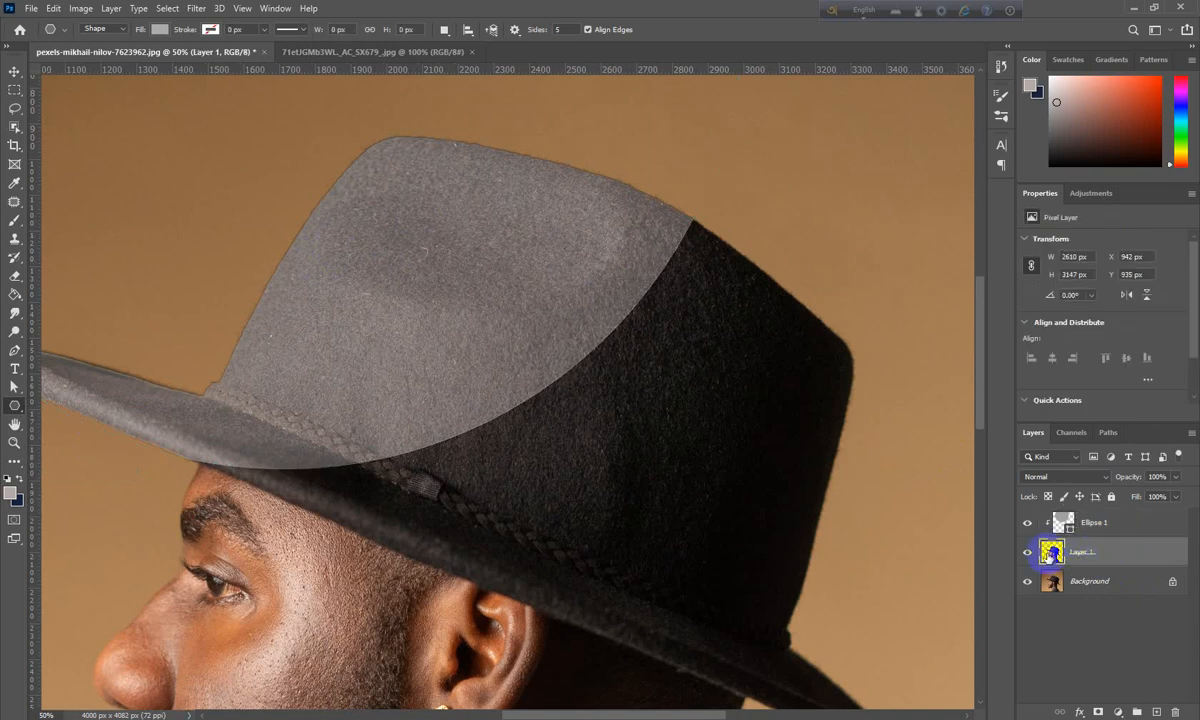
pyautogui.moveTo(303, 251); pyautogui.dragTo(357, 309)
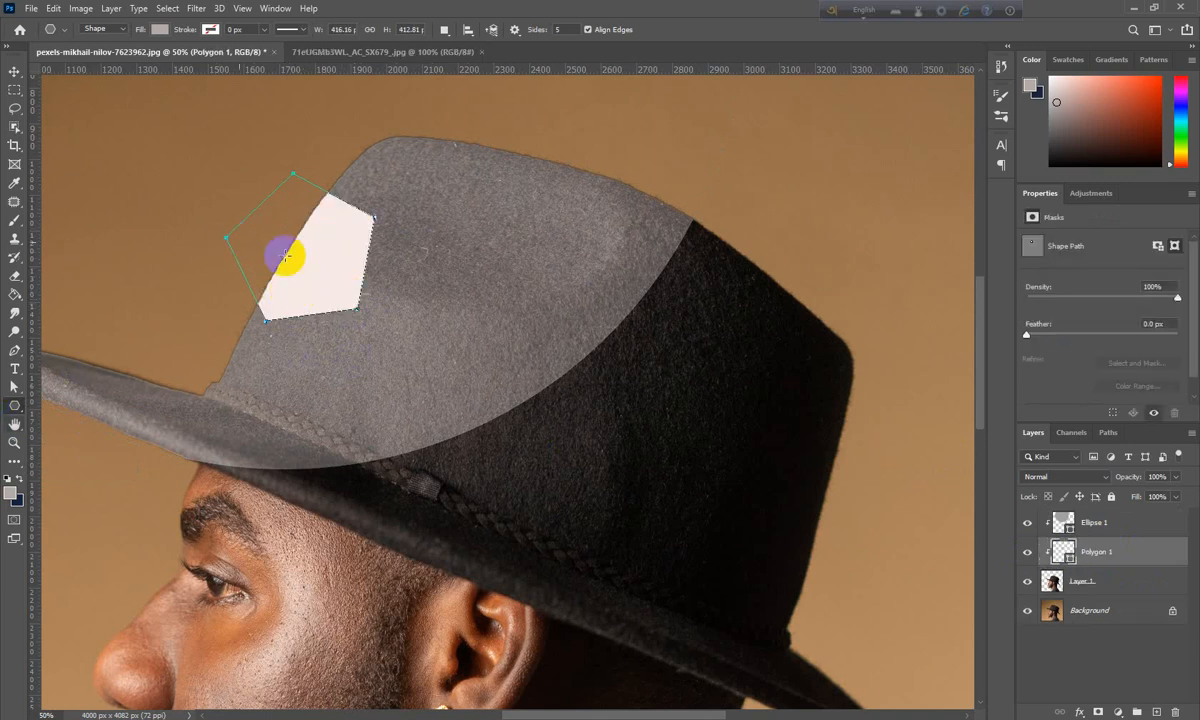
pyautogui.click(14, 71)
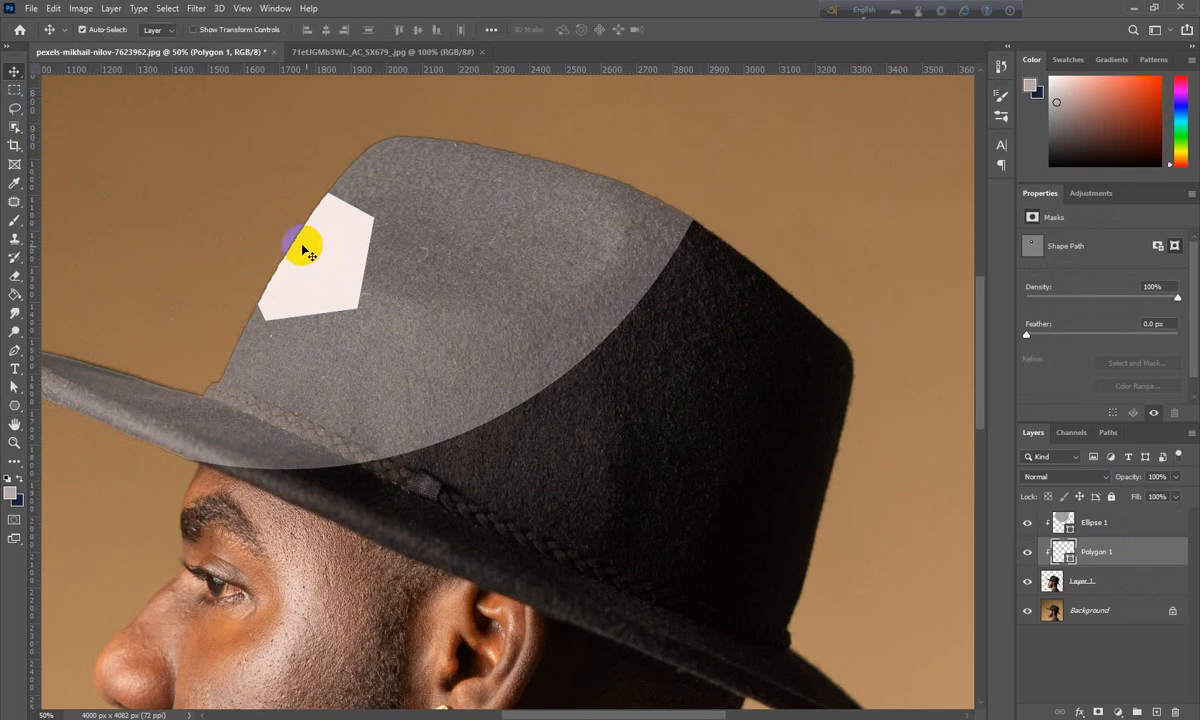
# Step: Place the Polygon 1 layer above Ellipse 1 and move the pentagon down the crown's front edge, close to the brim
pyautogui.moveTo(308, 252); pyautogui.dragTo(247, 309)
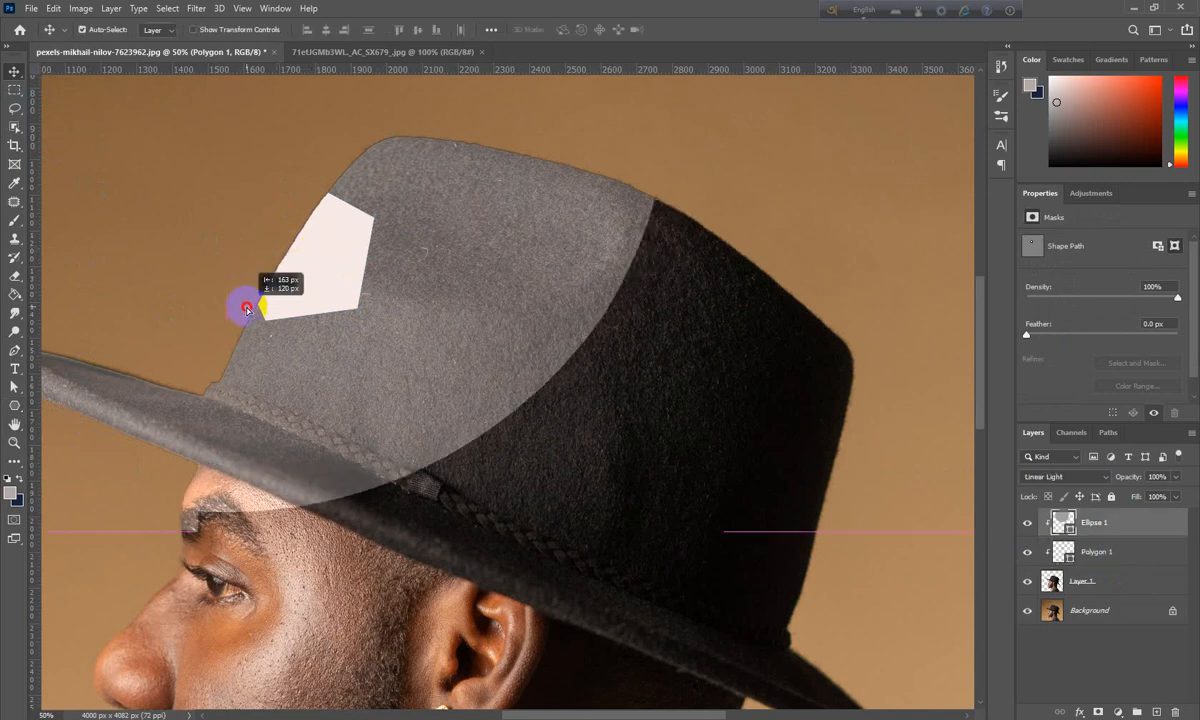
pyautogui.hotkey('ctrl', 'z')
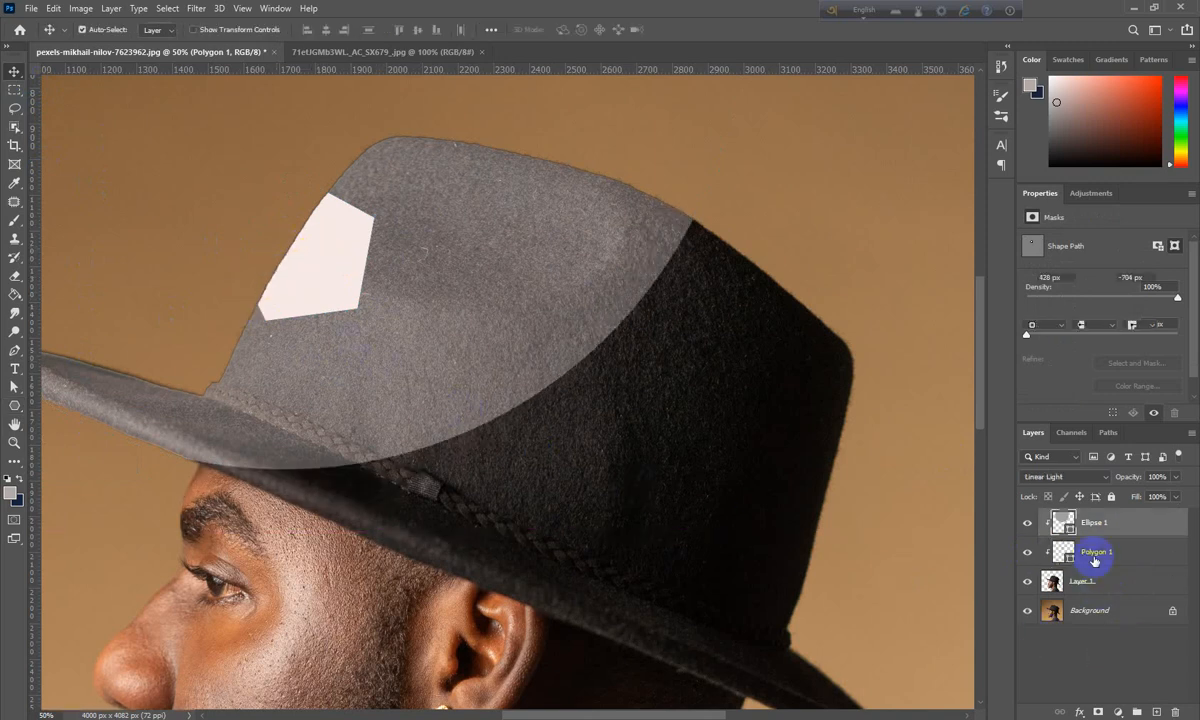
pyautogui.click(1088, 553)
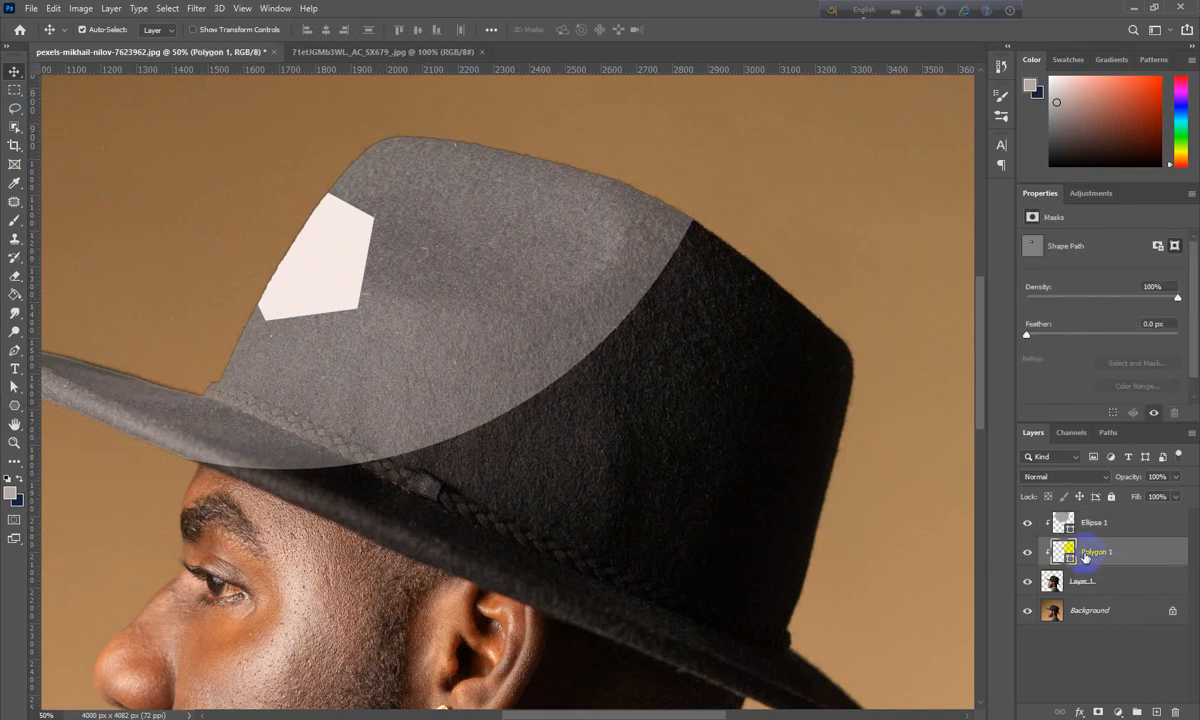
pyautogui.moveTo(1109, 558); pyautogui.dragTo(1092, 518)
pyautogui.moveTo(312, 280); pyautogui.dragTo(250, 305)
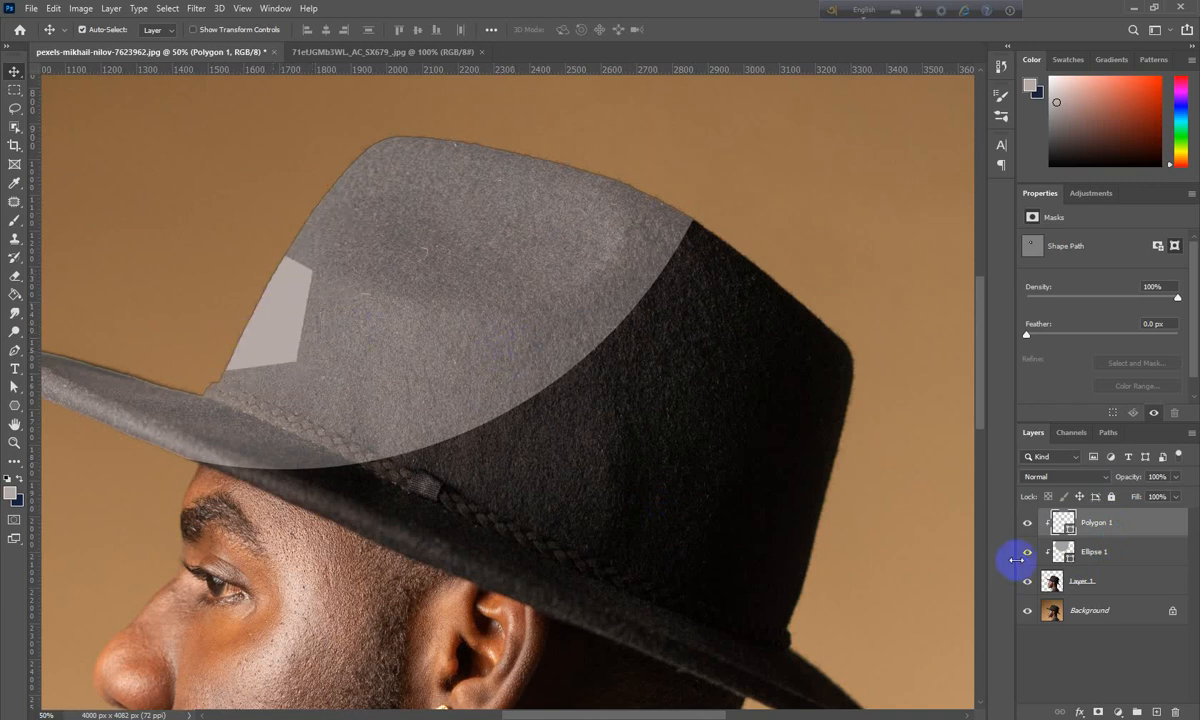
pyautogui.moveTo(281, 316); pyautogui.dragTo(260, 340)
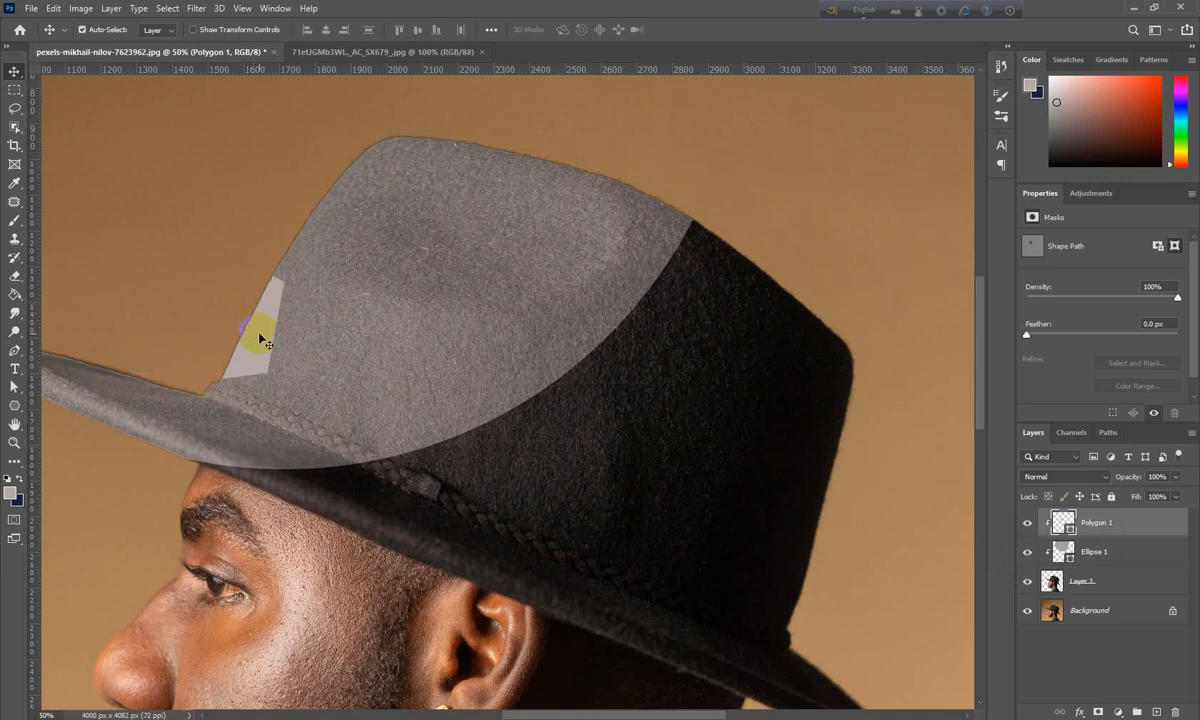
# Step: Scale the pentagon to about 69%, rotate it about -11.2°, and shift it so only a small tooth overlaps the crown's front edge above the brim
pyautogui.hotkey('ctrl', 't')
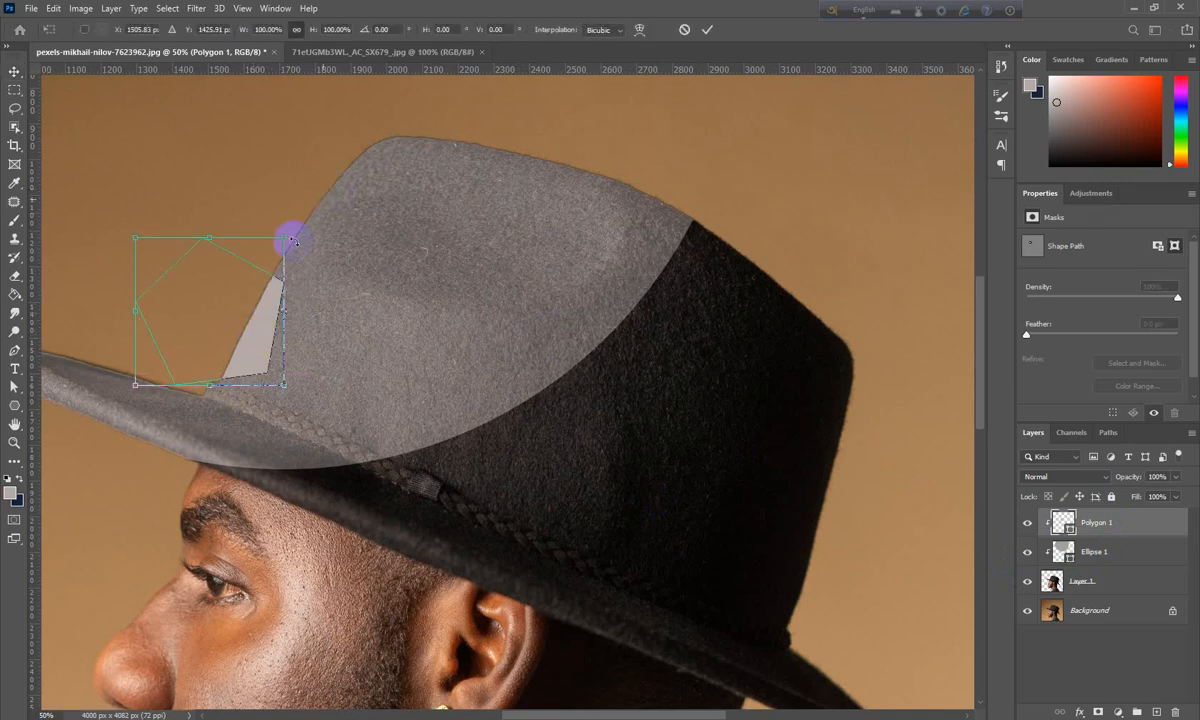
pyautogui.moveTo(285, 233); pyautogui.dragTo(238, 283)
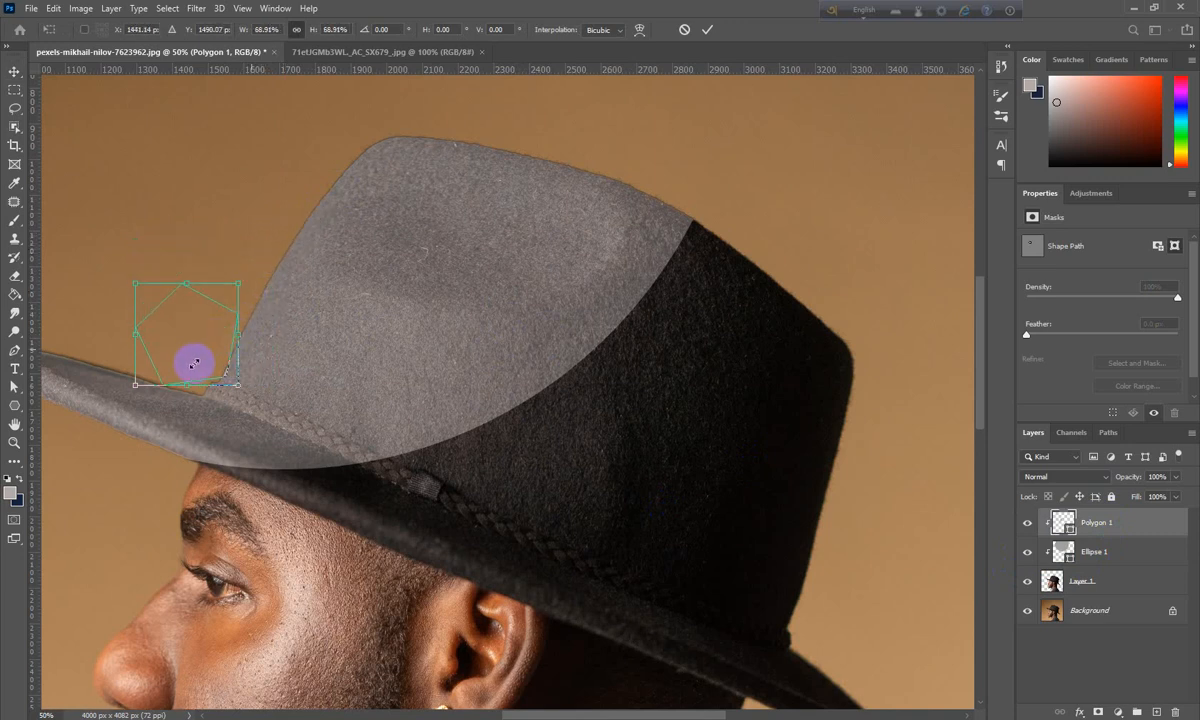
pyautogui.moveTo(190, 357); pyautogui.dragTo(221, 356)
pyautogui.moveTo(284, 259); pyautogui.dragTo(260, 251)
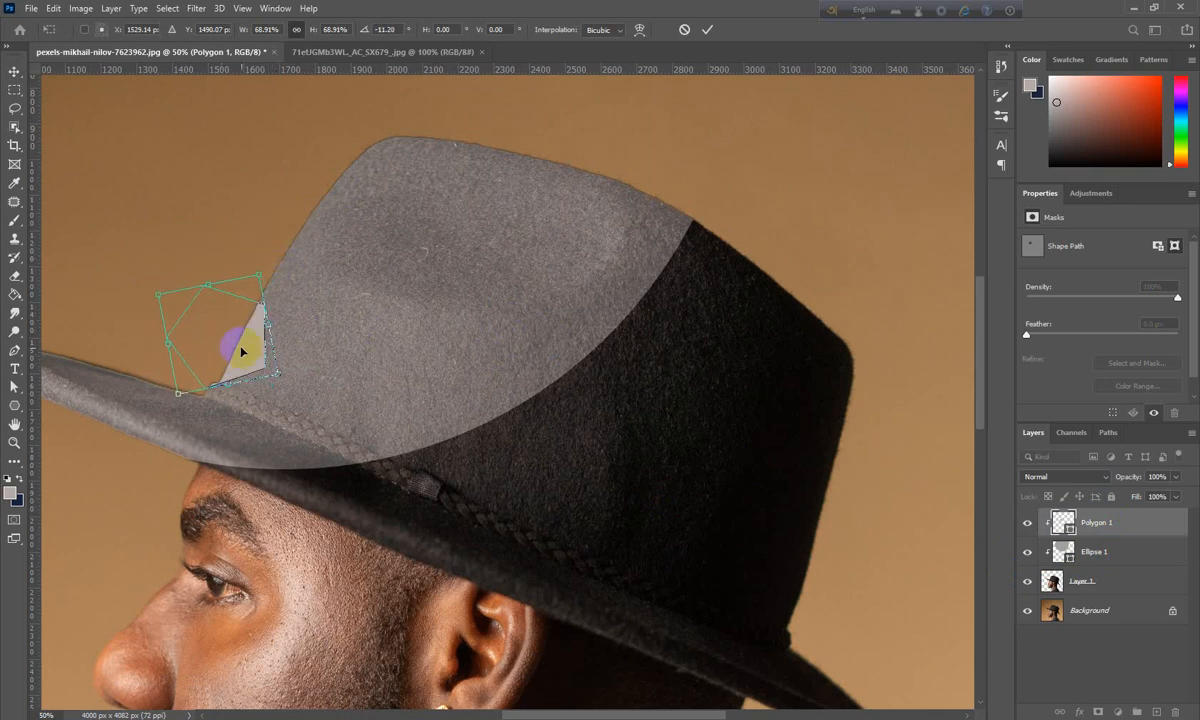
pyautogui.moveTo(241, 350); pyautogui.dragTo(211, 418)
pyautogui.hotkey('ctrl', 'z')
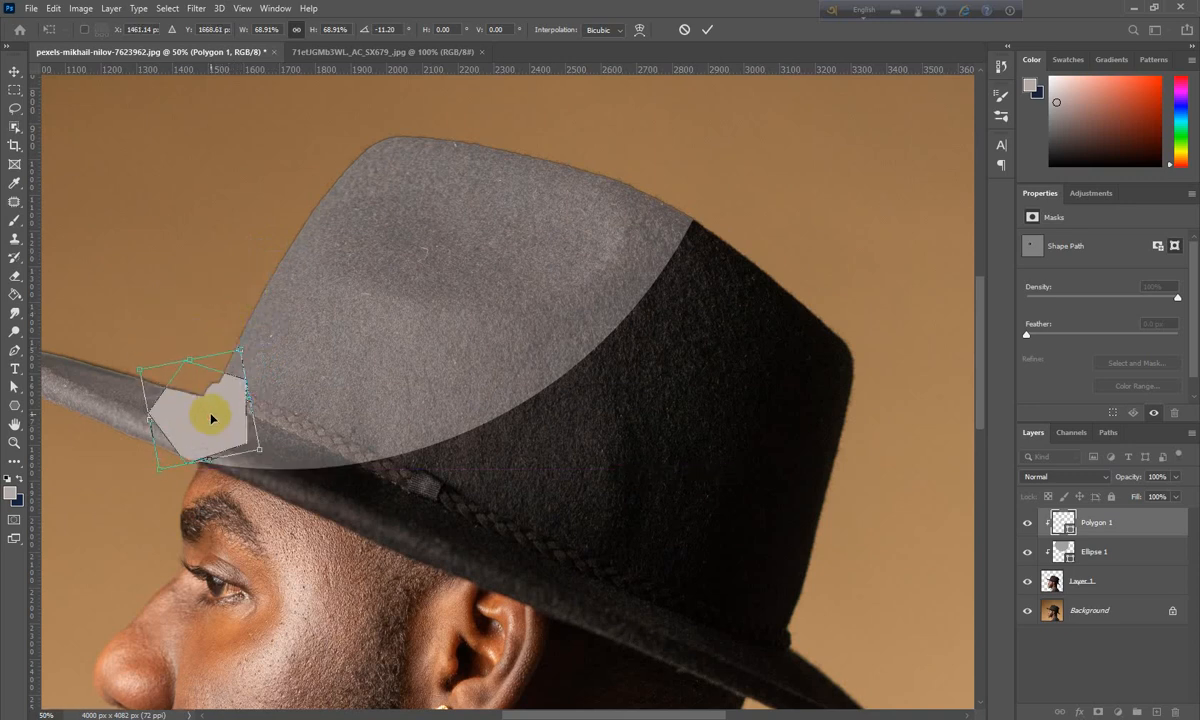
pyautogui.hotkey('ctrl', 'z')
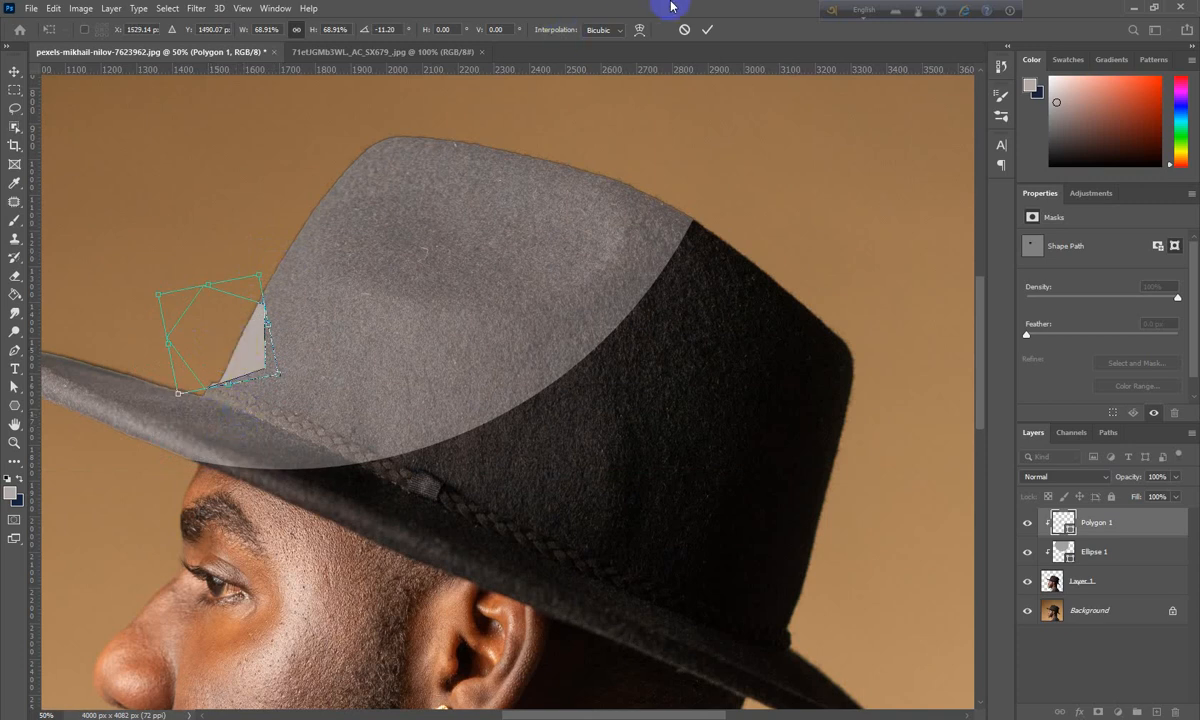
pyautogui.click(707, 29)
pyautogui.moveTo(255, 355)
pyautogui.mouseDown()
pyautogui.moveTo(241, 343)
pyautogui.moveTo(236, 355)
pyautogui.mouseUp()
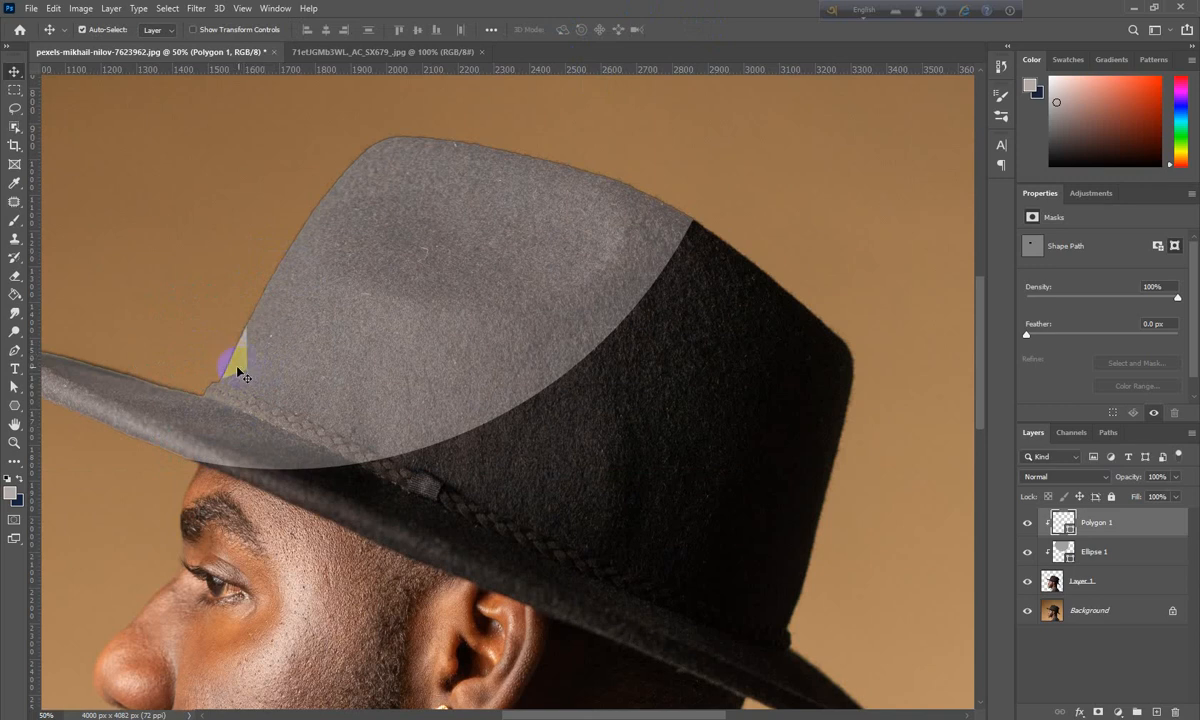
# Step: Duplicate the pentagon three times up the crown's front edge to form a row of evenly spaced teeth
pyautogui.moveTo(239, 370); pyautogui.dragTo(313, 244)
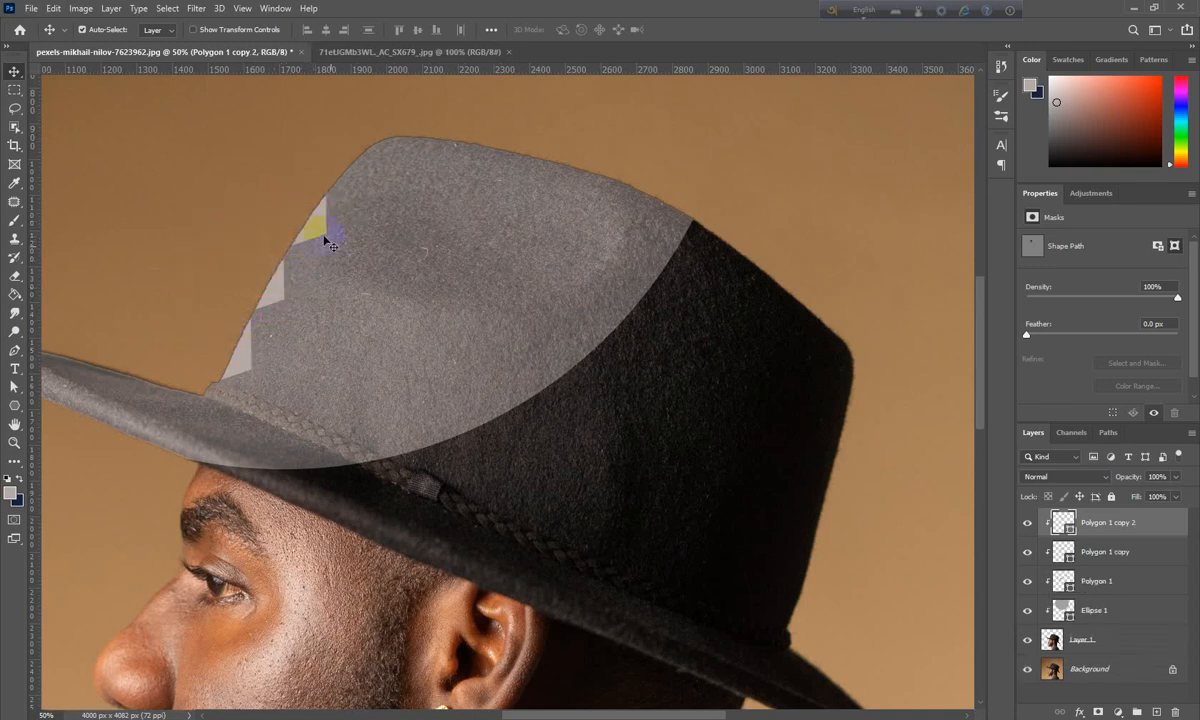
pyautogui.moveTo(322, 215); pyautogui.dragTo(316, 251)
pyautogui.moveTo(318, 232); pyautogui.dragTo(370, 168)
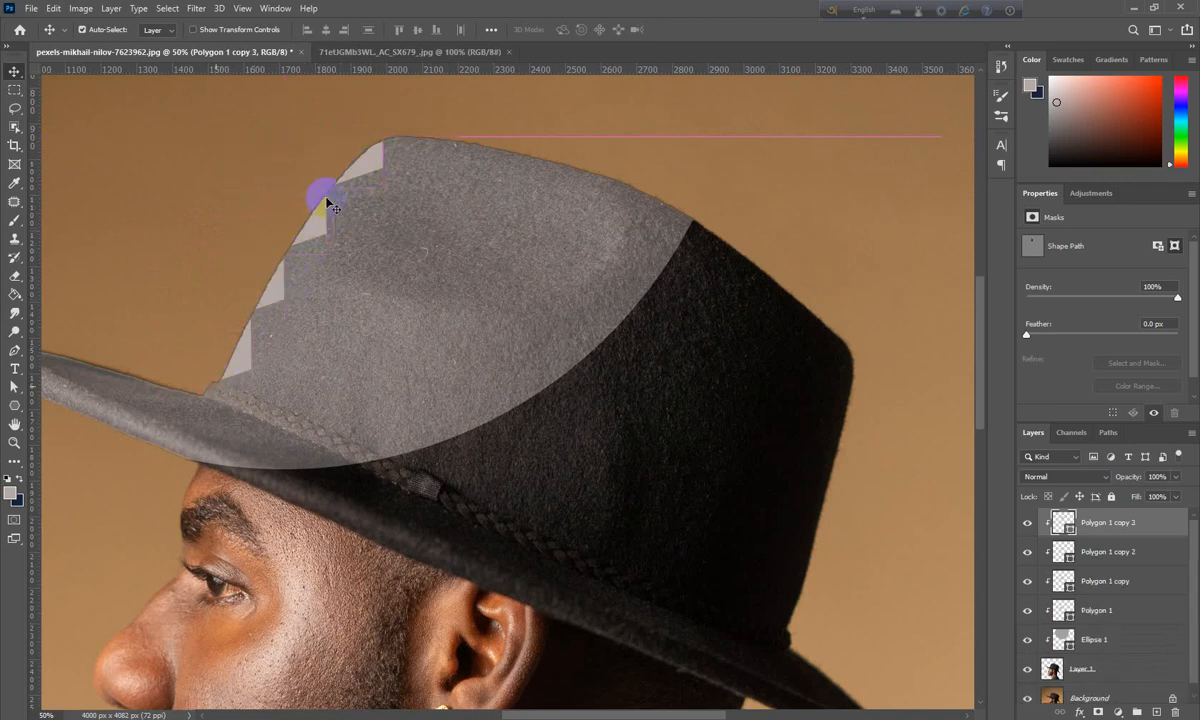
pyautogui.moveTo(247, 382); pyautogui.dragTo(368, 176)
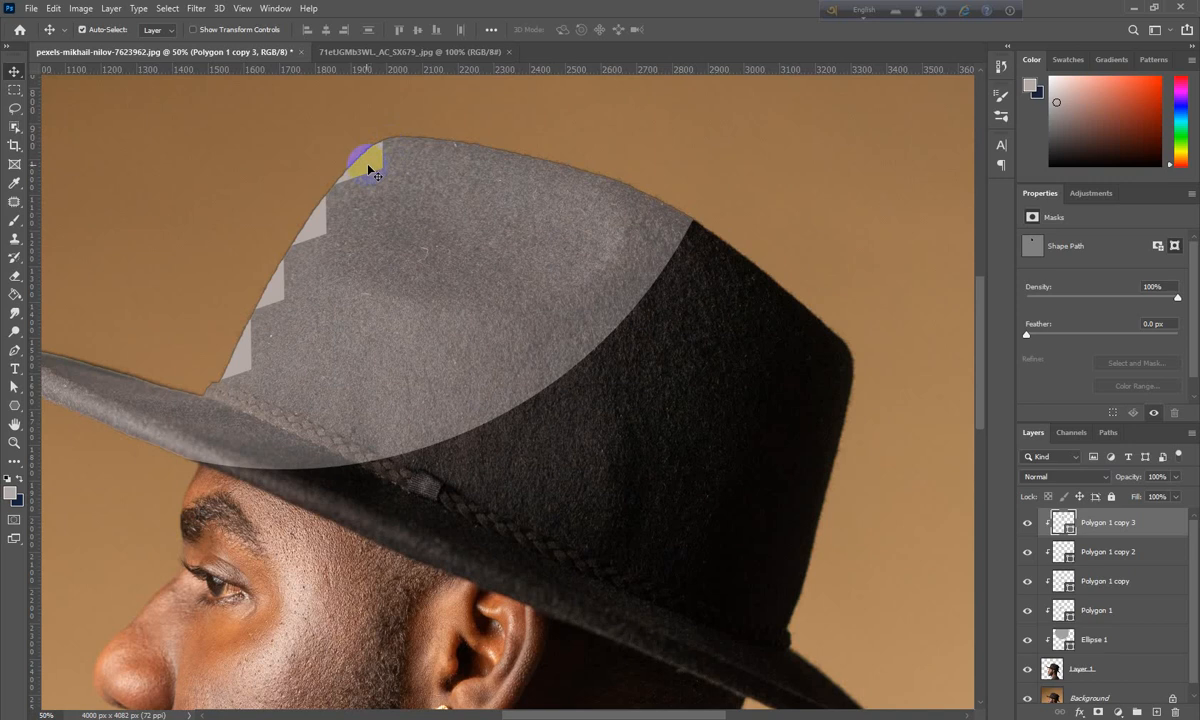
pyautogui.moveTo(370, 172)
pyautogui.mouseDown()
pyautogui.moveTo(380, 140)
pyautogui.moveTo(342, 166)
pyautogui.moveTo(365, 170)
pyautogui.mouseUp()
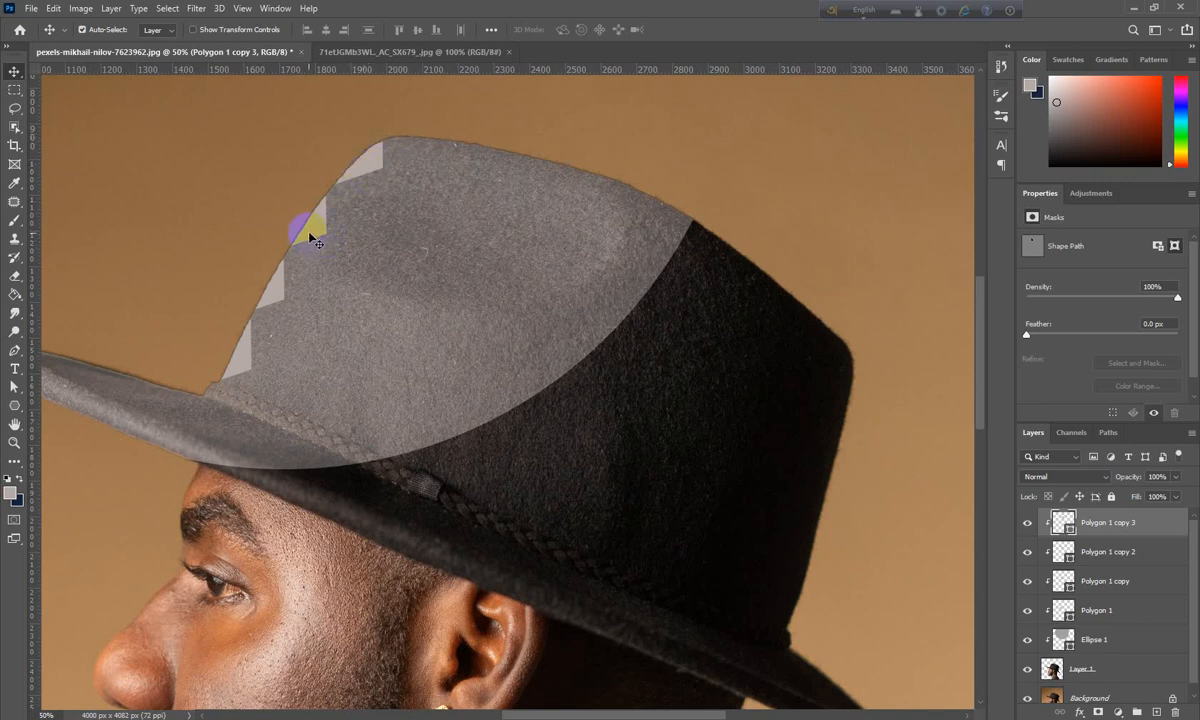
pyautogui.moveTo(309, 244); pyautogui.dragTo(370, 168)
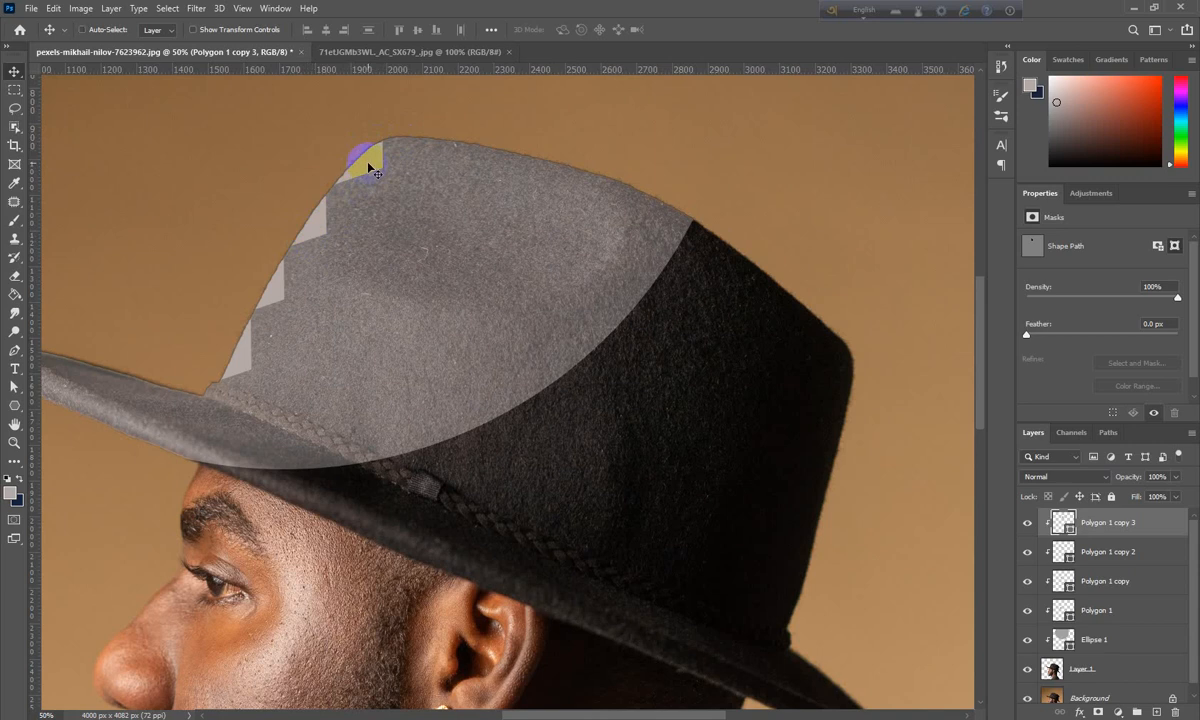
# Step: Rotate the uppermost front tooth about 11.65° and place three duplicates of it along the crown's top edge
pyautogui.hotkey('ctrl', 't')
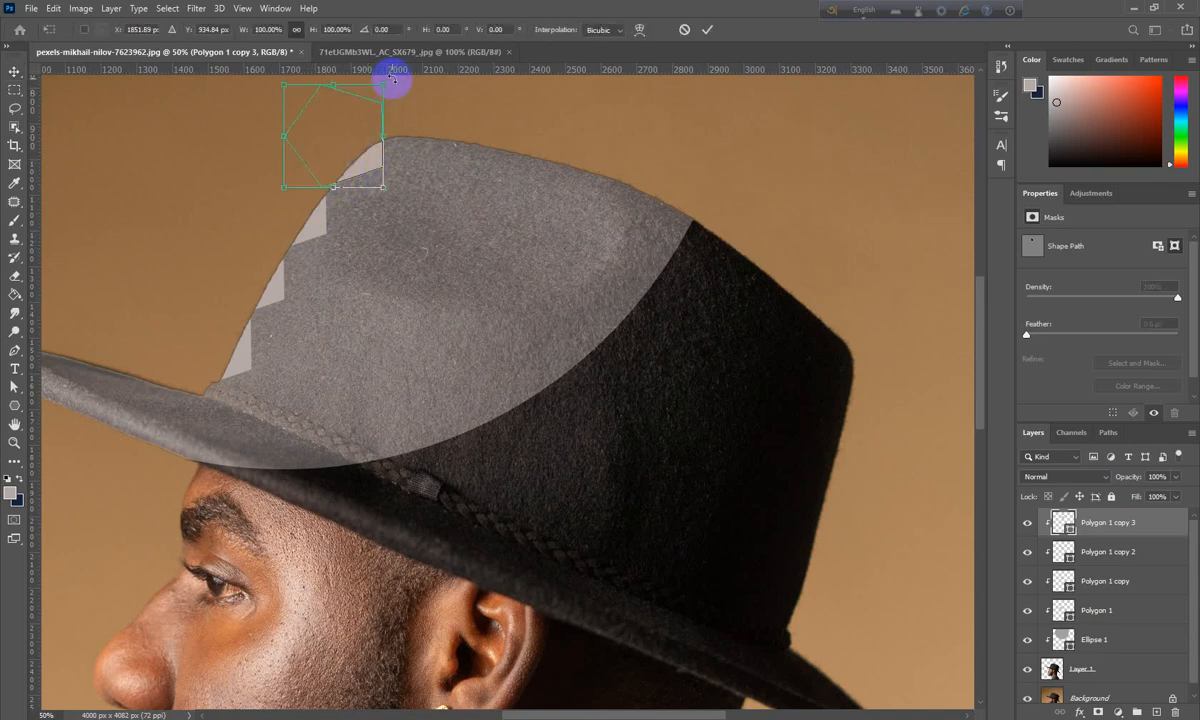
pyautogui.moveTo(402, 72); pyautogui.dragTo(405, 79)
pyautogui.moveTo(407, 82); pyautogui.dragTo(410, 83)
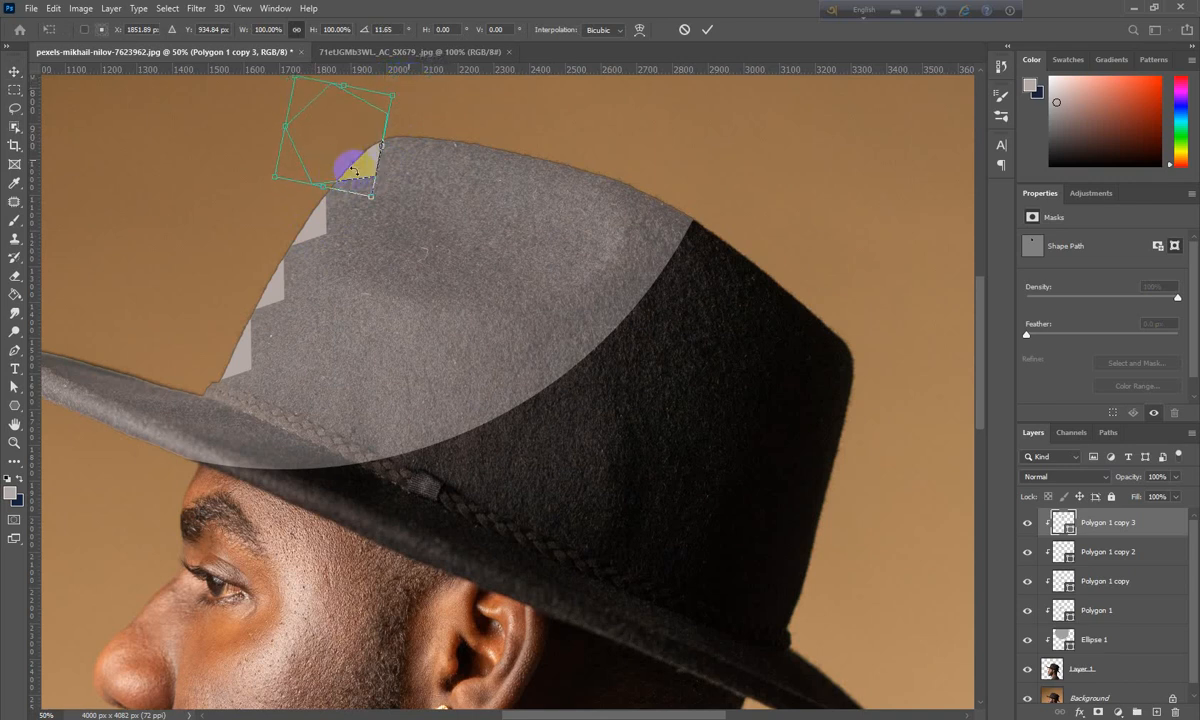
pyautogui.click(707, 29)
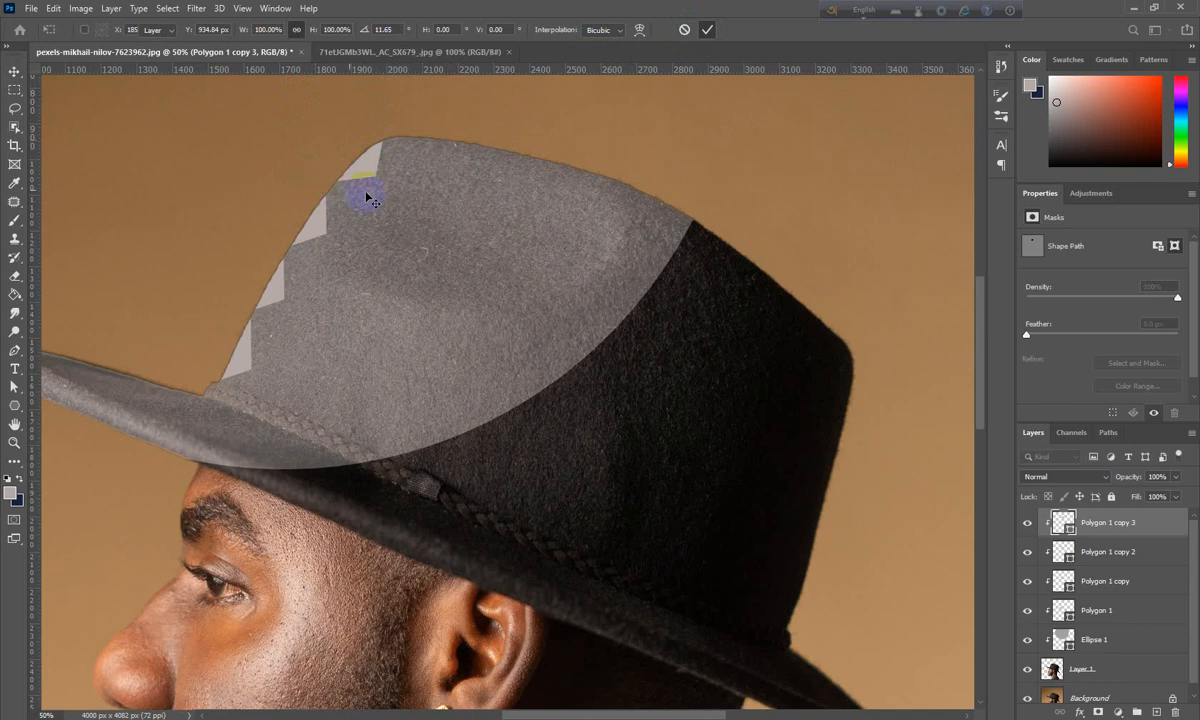
pyautogui.moveTo(357, 174); pyautogui.dragTo(628, 195)
pyautogui.moveTo(533, 180); pyautogui.dragTo(418, 166)
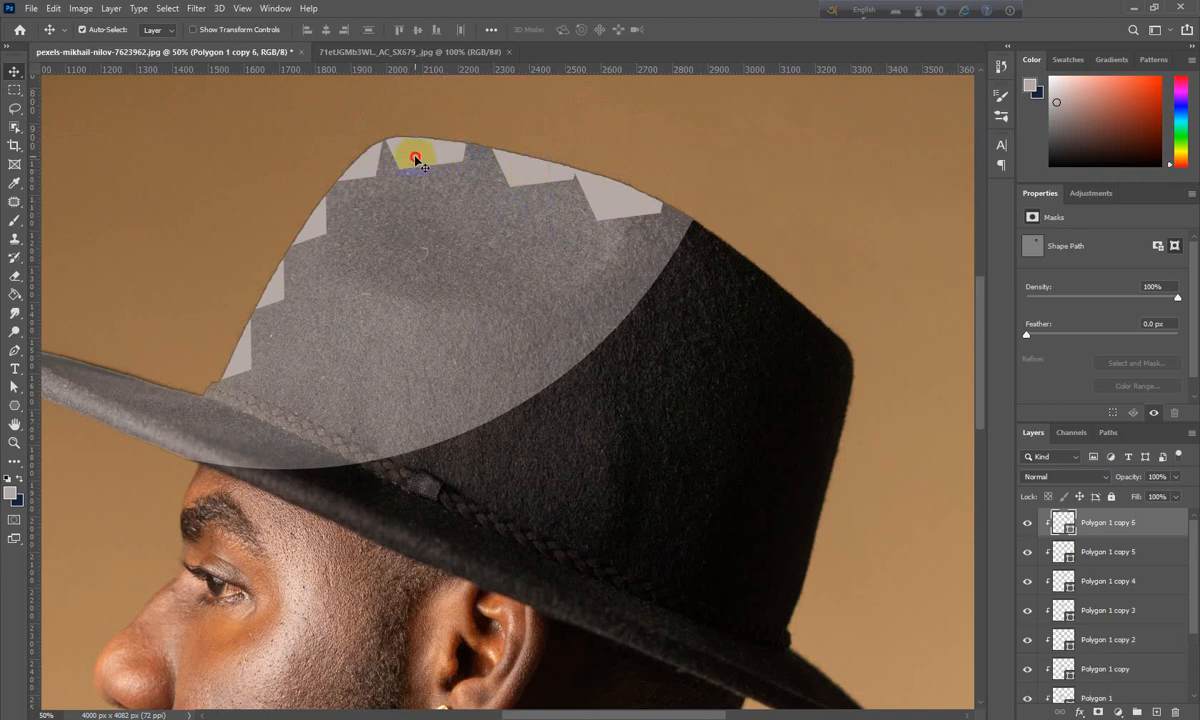
# Step: Rotate the first top-edge polygon about 50° and move it up so only a small downward-pointing tooth covers the hat
pyautogui.click(415, 158)
pyautogui.hotkey('ctrl', 't')
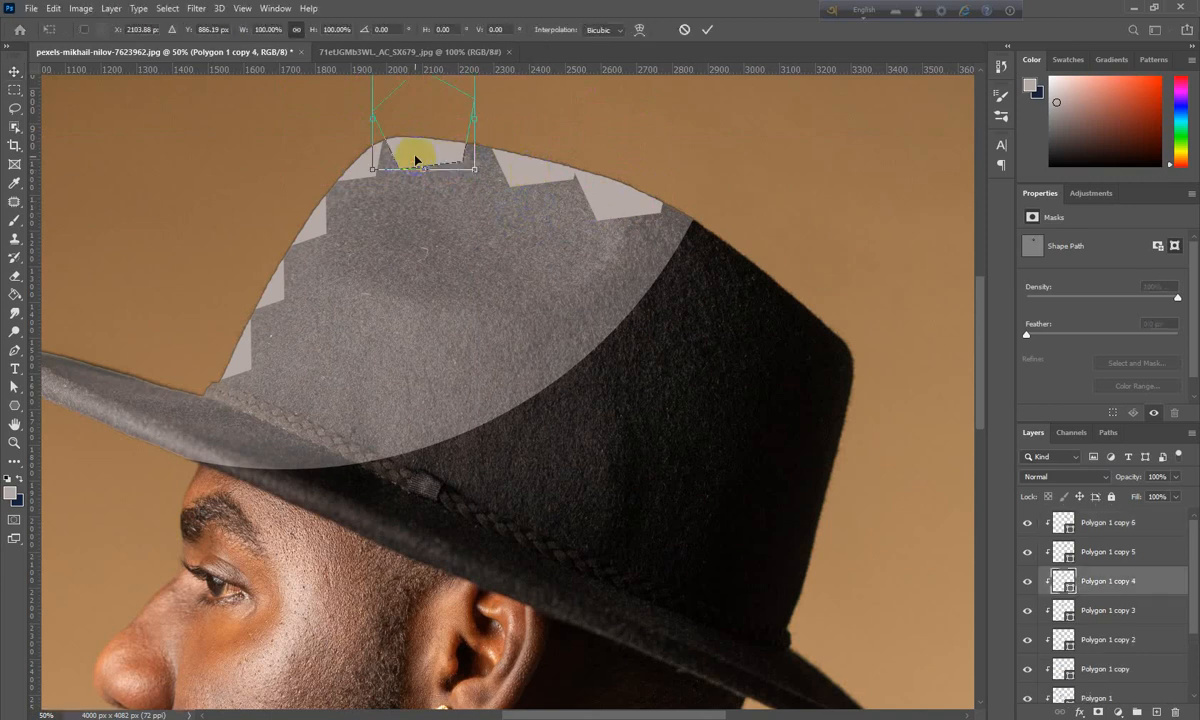
pyautogui.moveTo(491, 177); pyautogui.dragTo(420, 158)
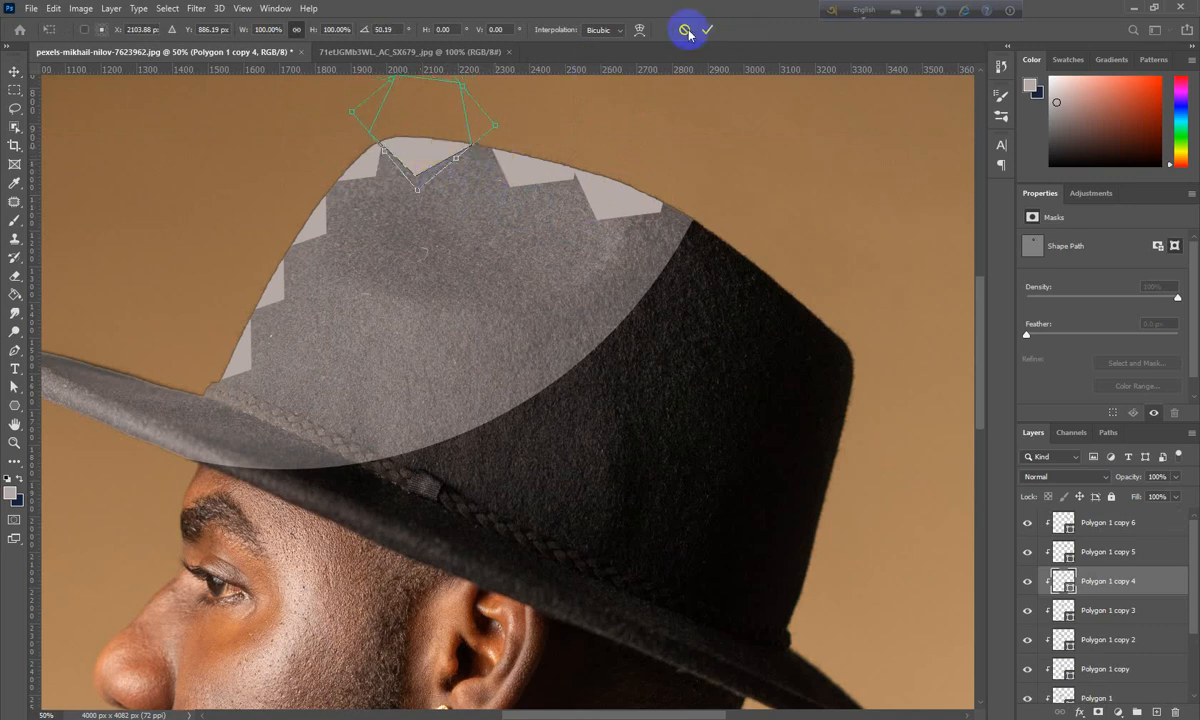
pyautogui.click(703, 33)
pyautogui.click(420, 158)
pyautogui.moveTo(420, 158); pyautogui.dragTo(421, 131)
# Step: Rotate the second top-edge polygon about -14.3° so its tooth follows the slope of the crown
pyautogui.click(528, 171)
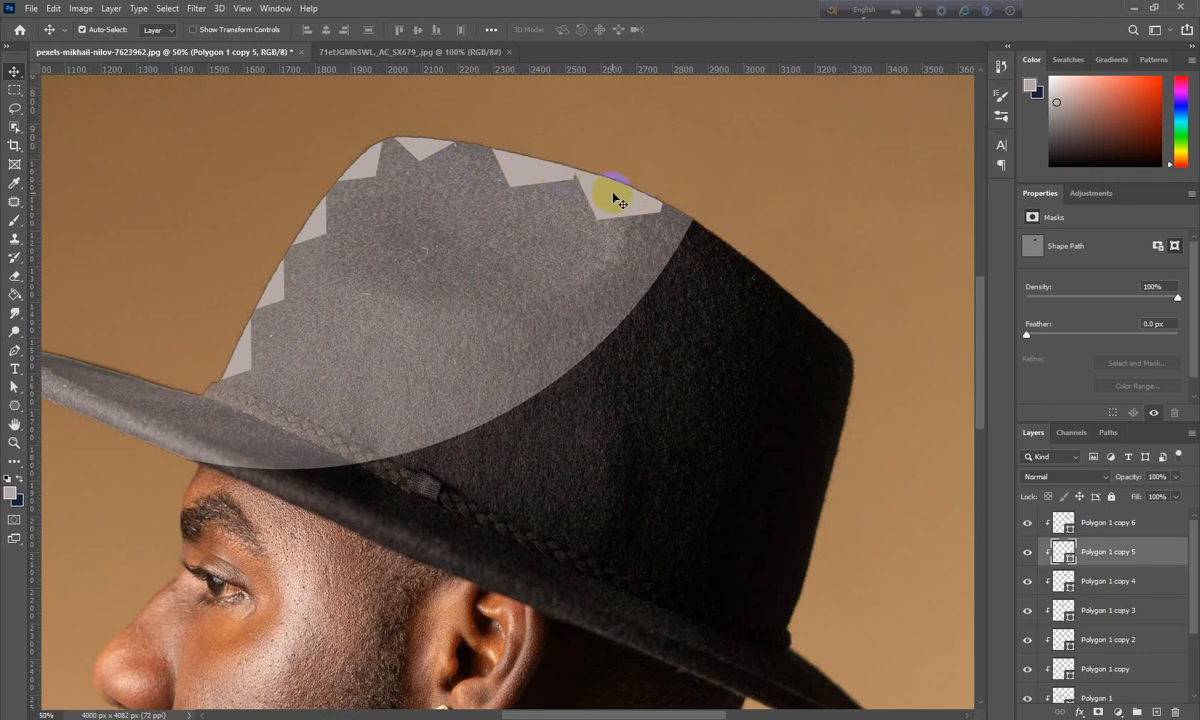
pyautogui.hotkey('ctrl', 't')
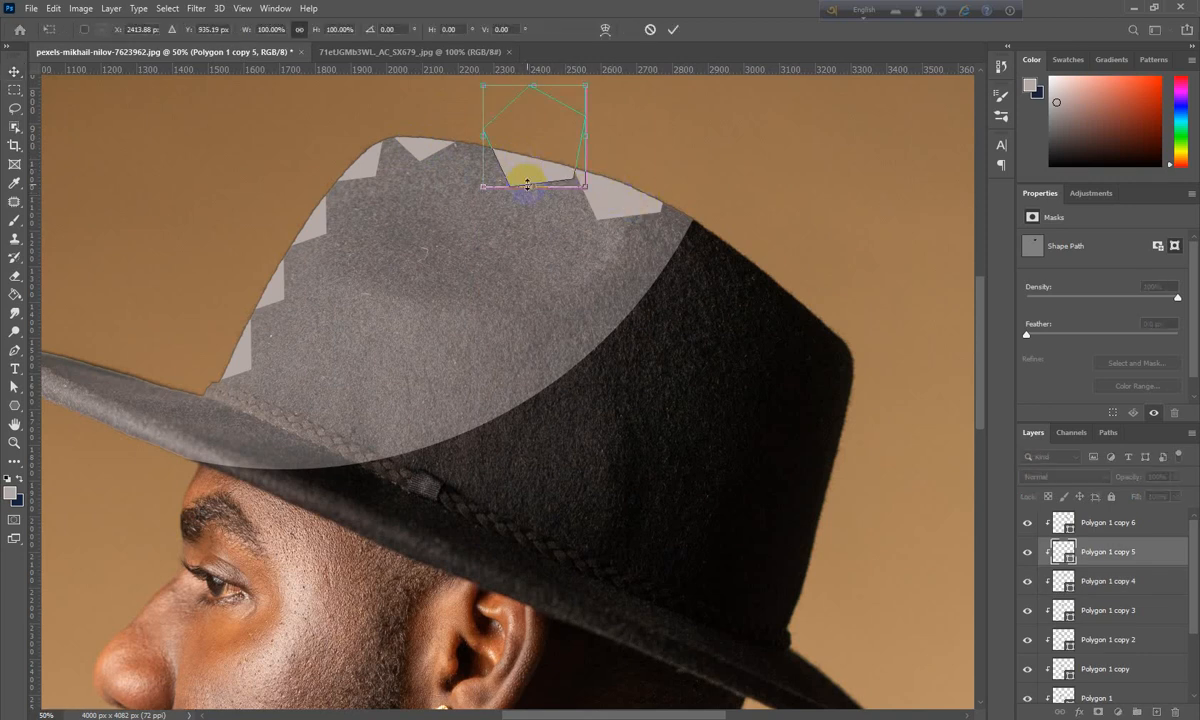
pyautogui.moveTo(599, 196); pyautogui.dragTo(603, 193)
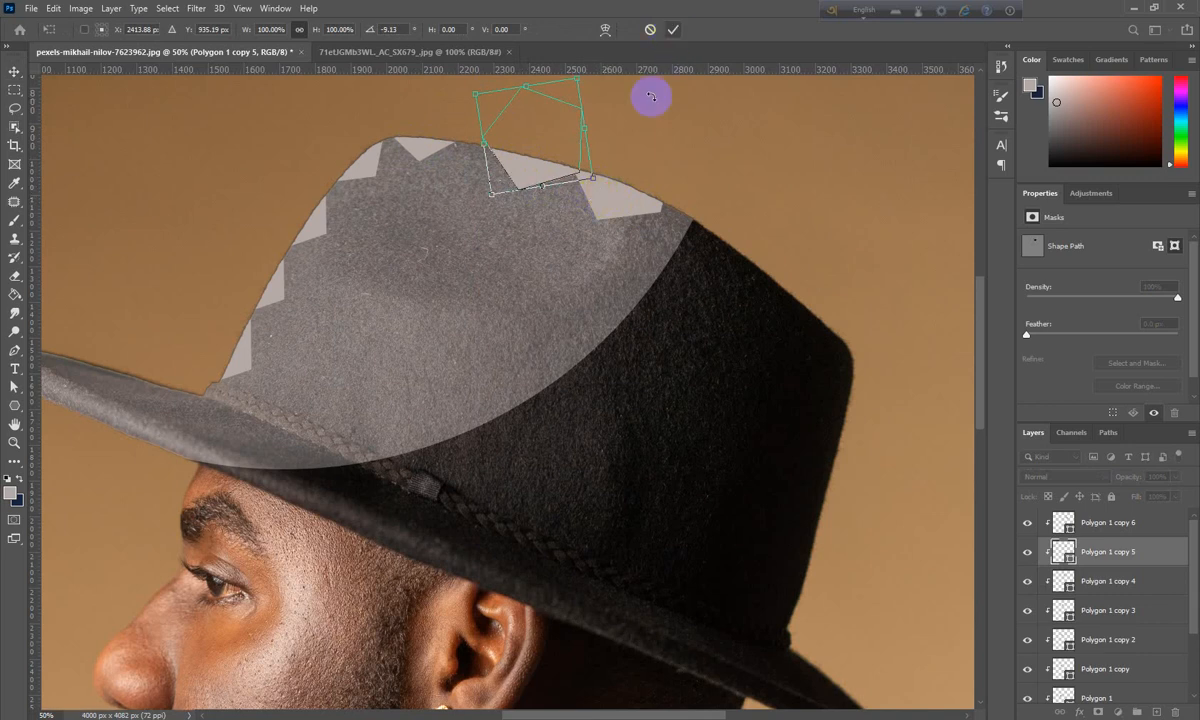
pyautogui.moveTo(617, 171); pyautogui.dragTo(621, 158)
pyautogui.click(673, 32)
# Step: Rotate the third top-edge polygon about -9.15° to align its tooth with the crown's slope
pyautogui.click(611, 201)
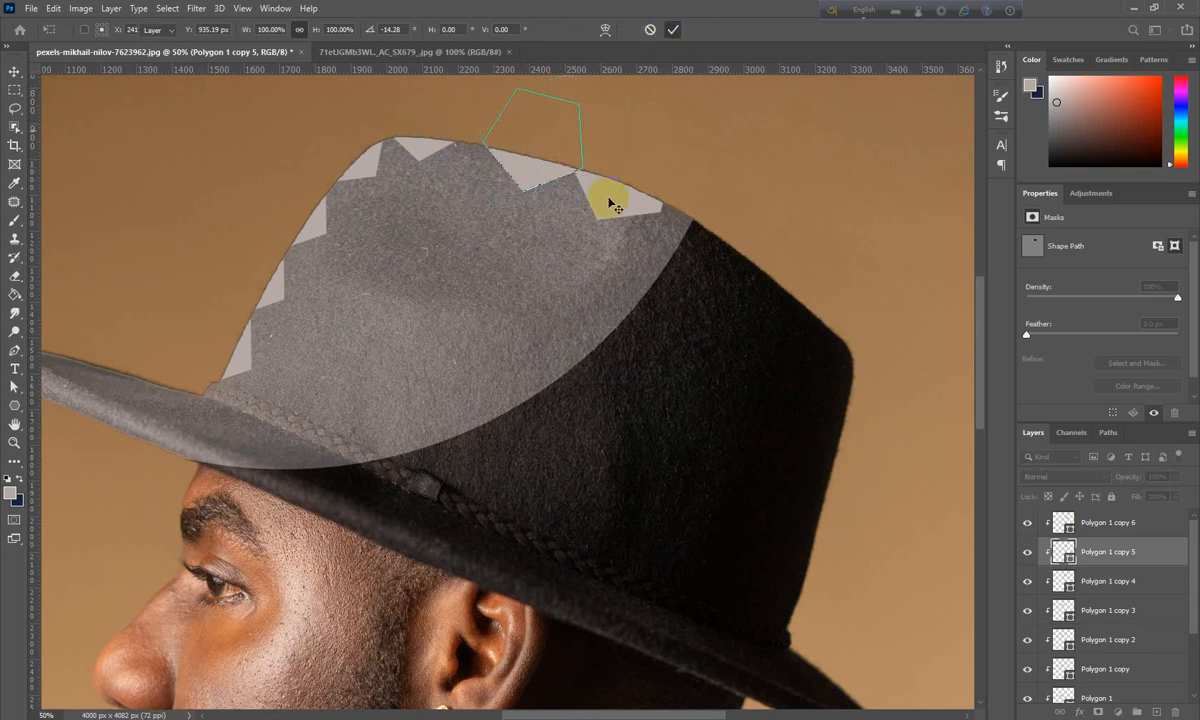
pyautogui.hotkey('ctrl', 't')
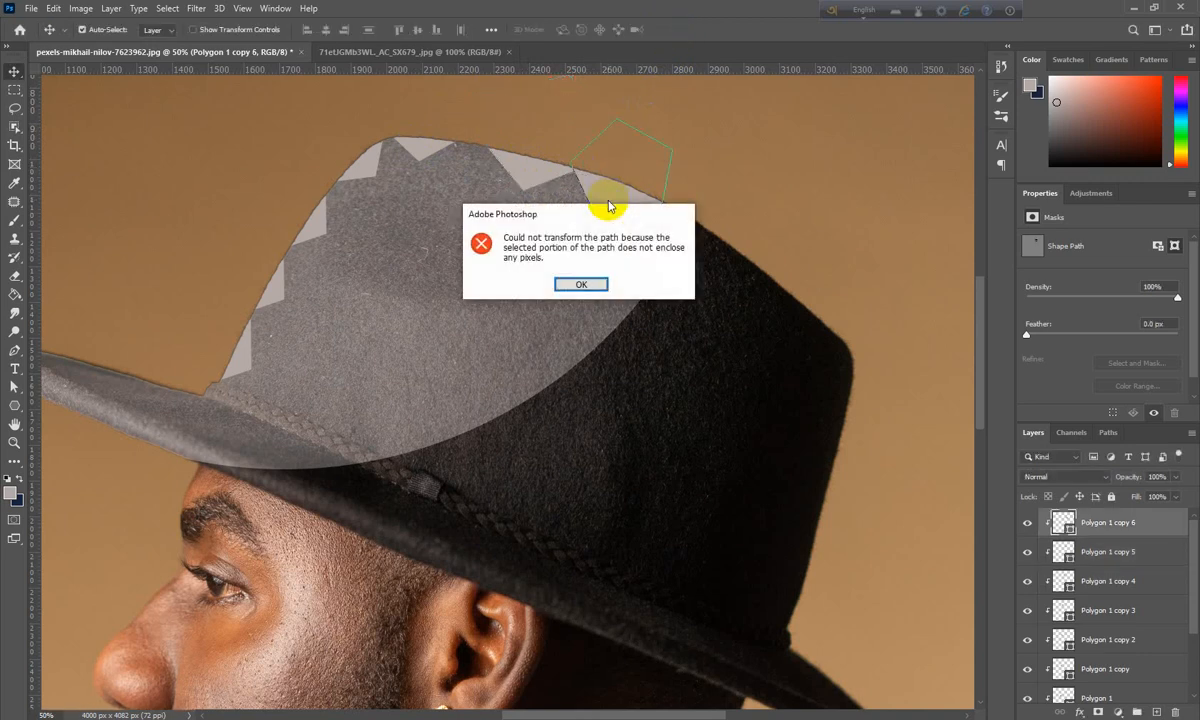
pyautogui.click(581, 284)
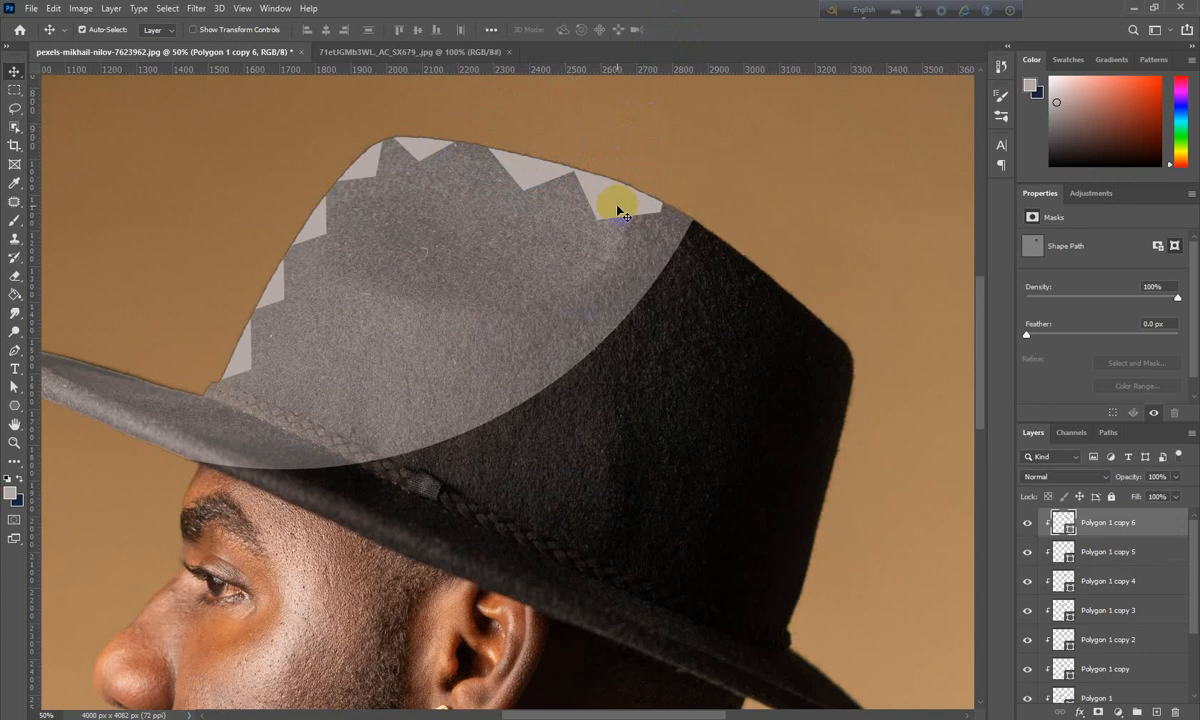
pyautogui.hotkey('ctrl', 't')
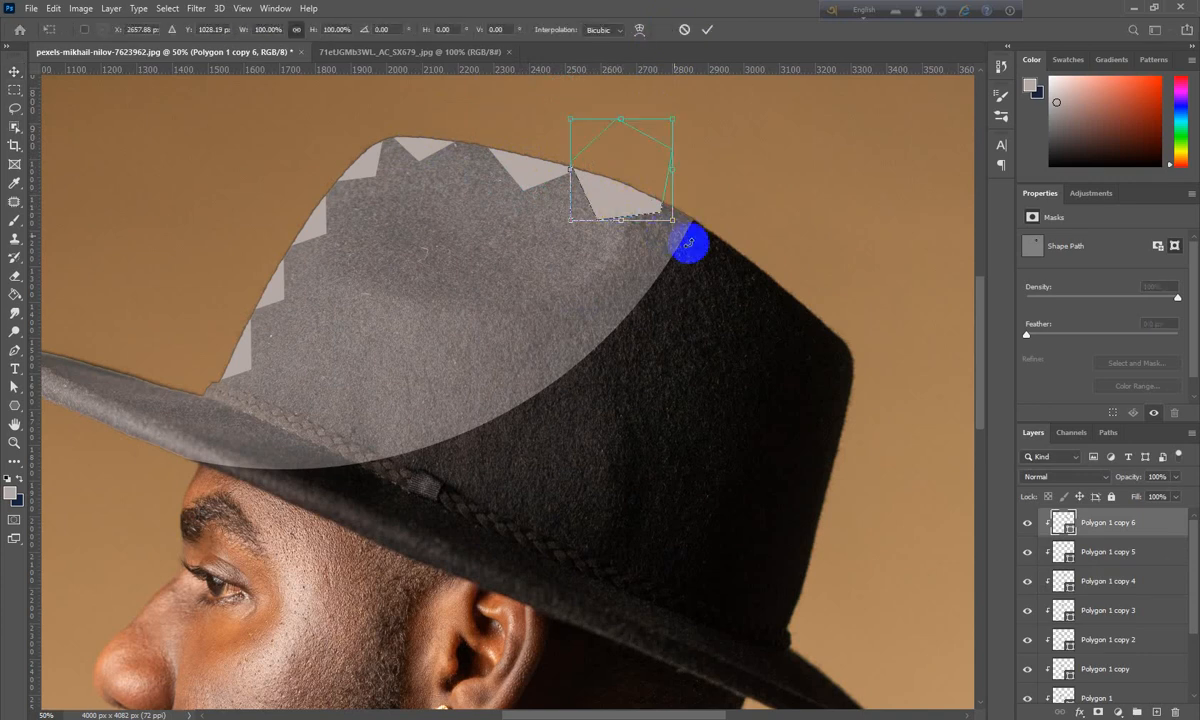
pyautogui.moveTo(682, 228); pyautogui.dragTo(686, 218)
pyautogui.click(707, 29)
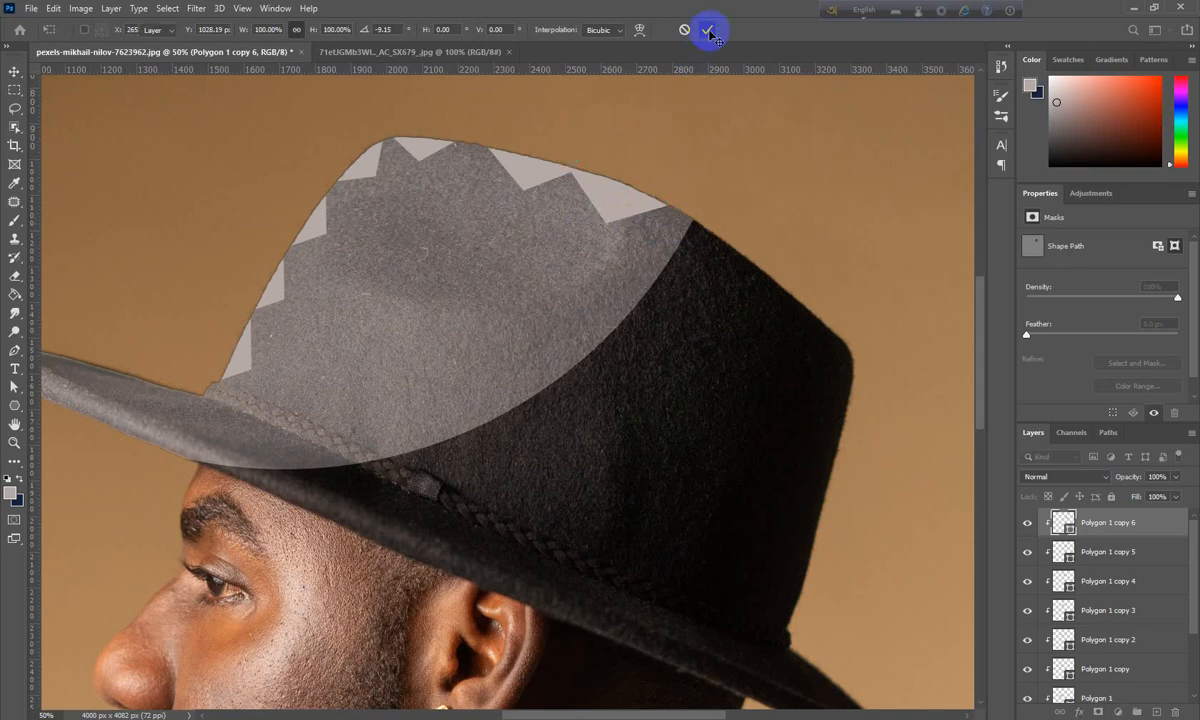
# Step: Move the second and third top-edge polygons toward the hat's front so their teeth sit side by side with the first
pyautogui.moveTo(530, 177); pyautogui.dragTo(489, 153)
pyautogui.click(632, 215)
pyautogui.moveTo(632, 215); pyautogui.dragTo(576, 184)
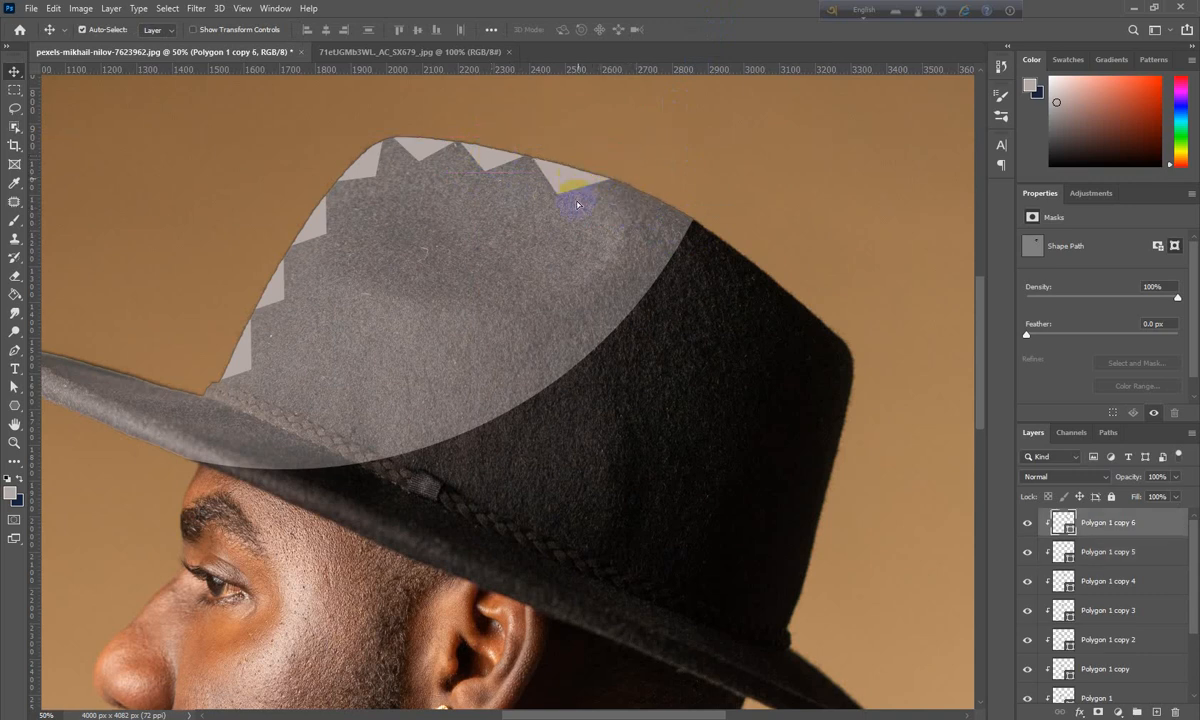
# Step: Duplicate the last top-edge tooth to the end of the grey area, rotate the copy about 3° and nudge it into line with the row
pyautogui.moveTo(566, 184); pyautogui.dragTo(657, 202)
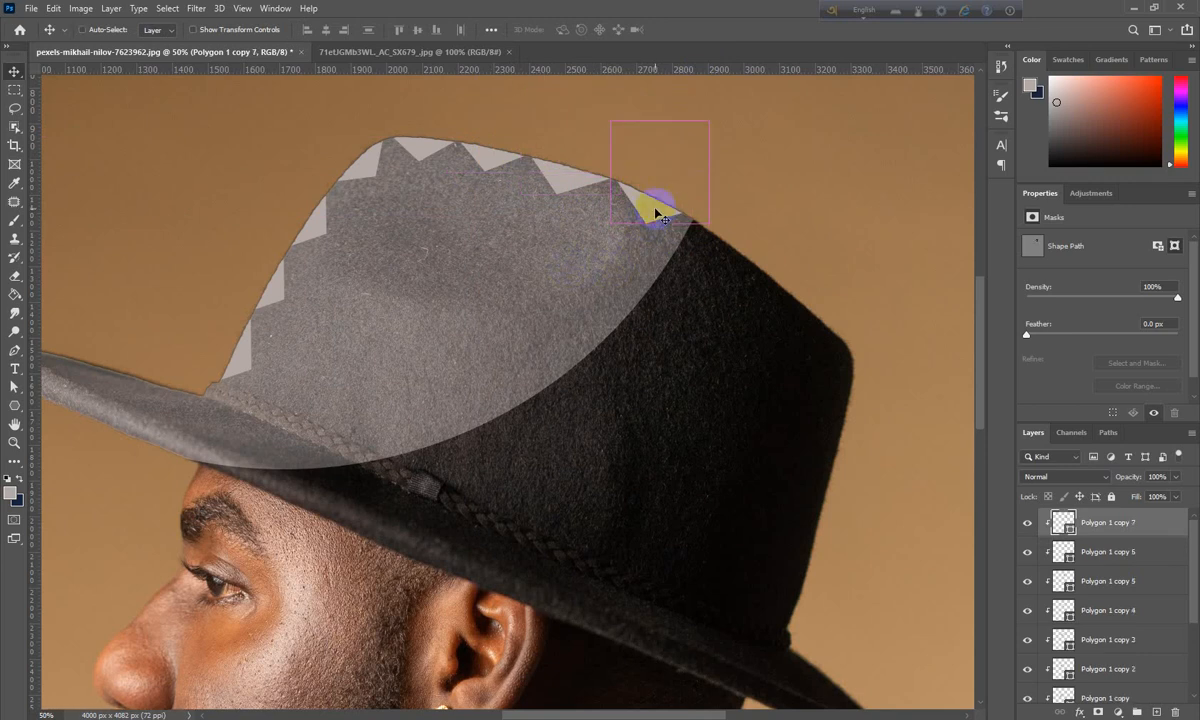
pyautogui.hotkey('ctrl', 't')
pyautogui.moveTo(730, 235); pyautogui.dragTo(723, 241)
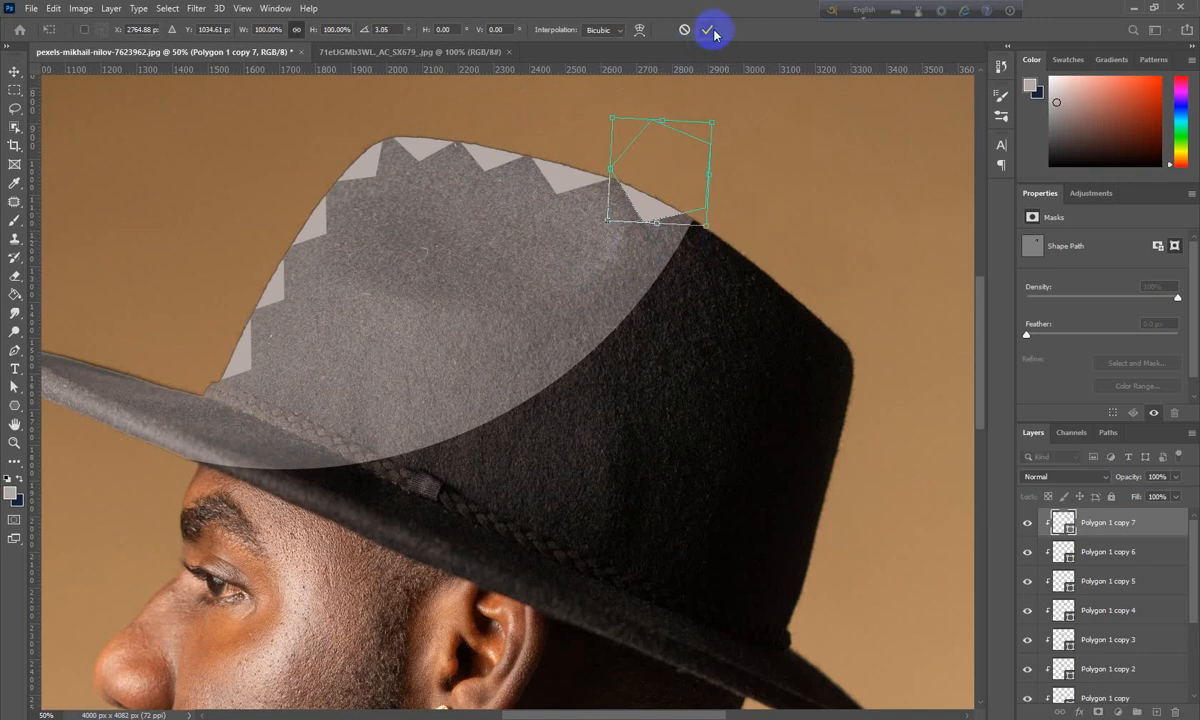
pyautogui.click(713, 31)
pyautogui.click(650, 203)
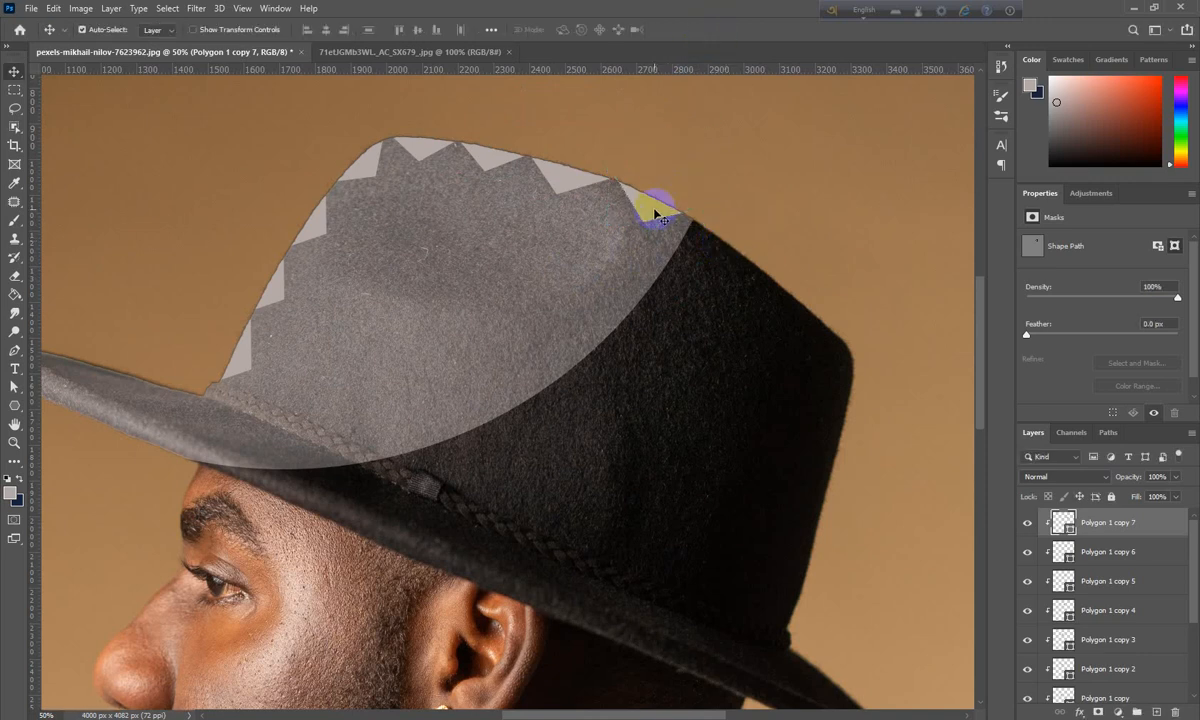
pyautogui.moveTo(653, 213); pyautogui.dragTo(651, 219)
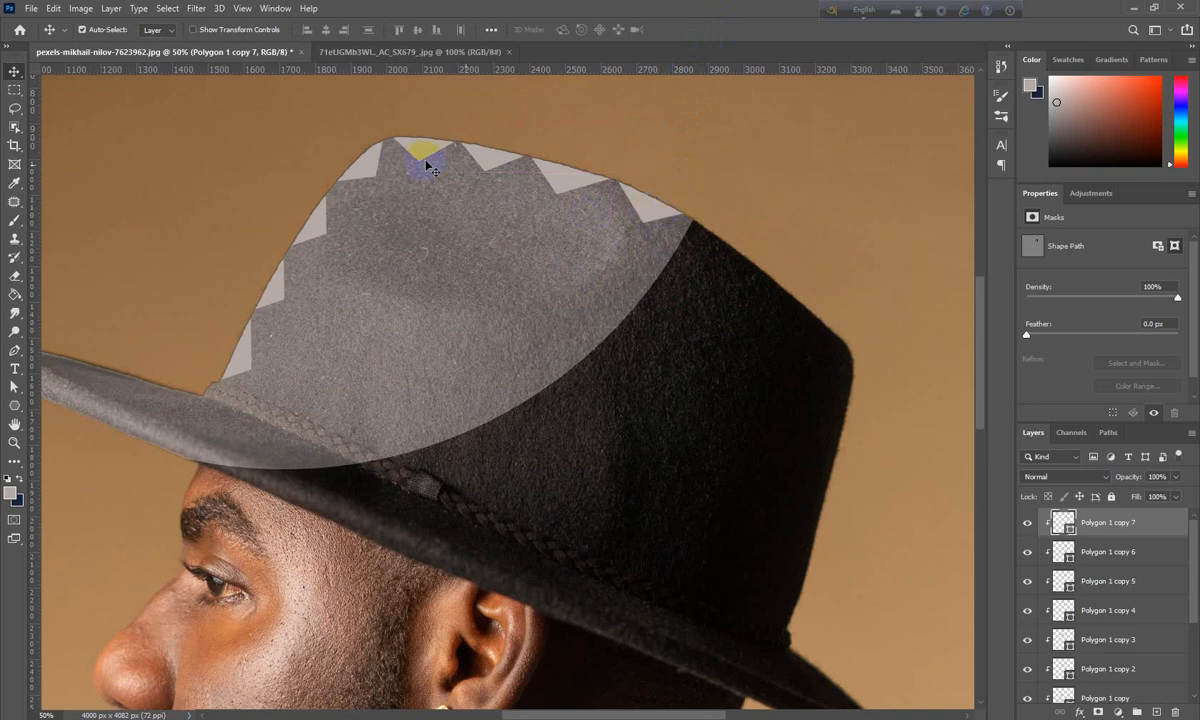
# Step: Merge all the polygon tooth layers, from Polygon 1 through Polygon 1 copy 7, into a single shape layer
pyautogui.click(703, 258)
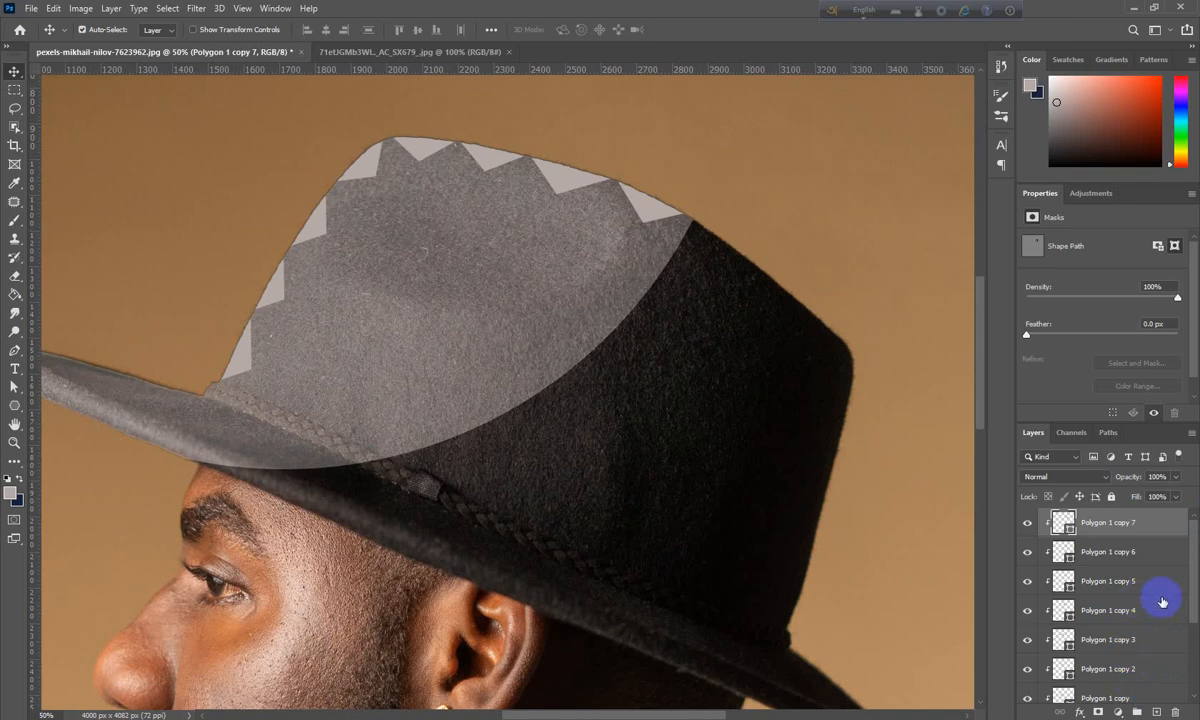
pyautogui.moveTo(1188, 568); pyautogui.dragTo(1187, 683)
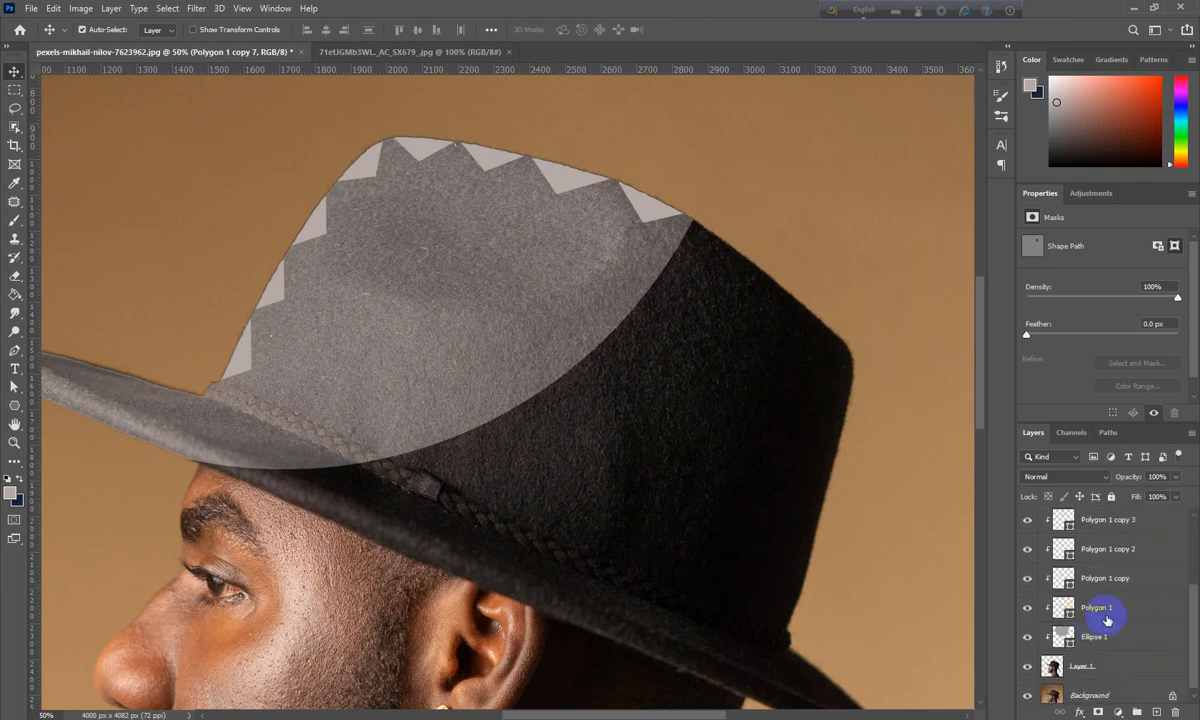
pyautogui.keyDown('shift'); pyautogui.click(1107, 616); pyautogui.keyUp('shift')
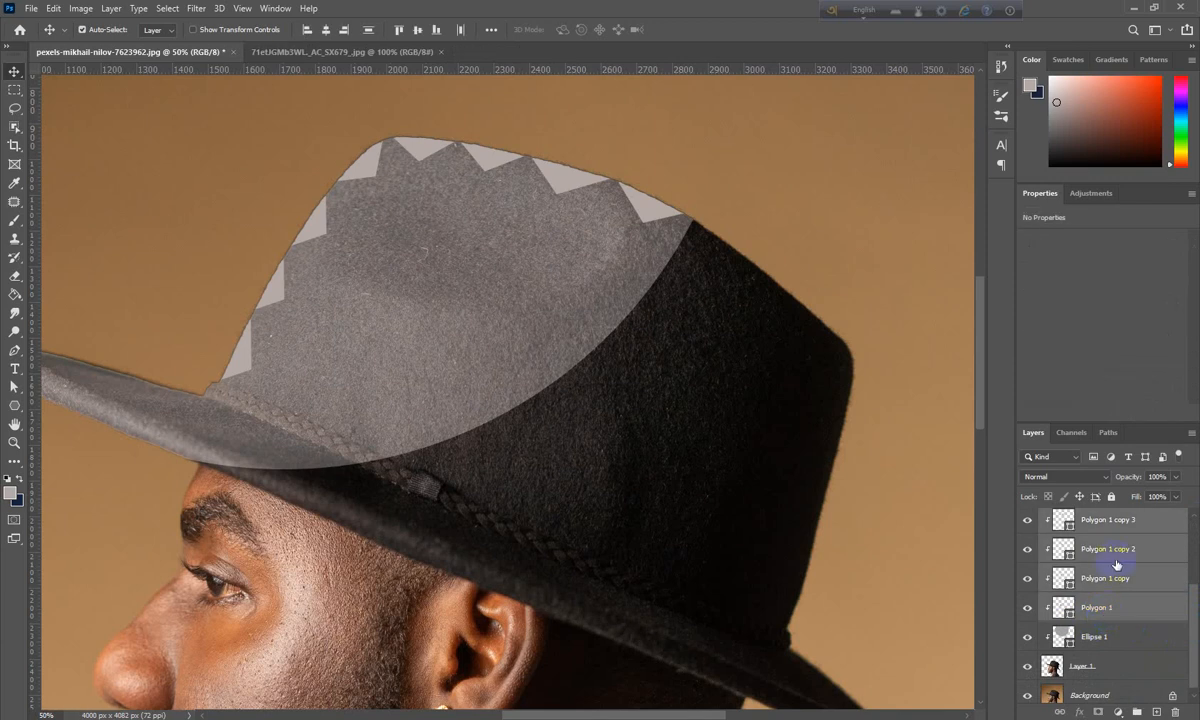
pyautogui.scroll(3, 1117, 565)
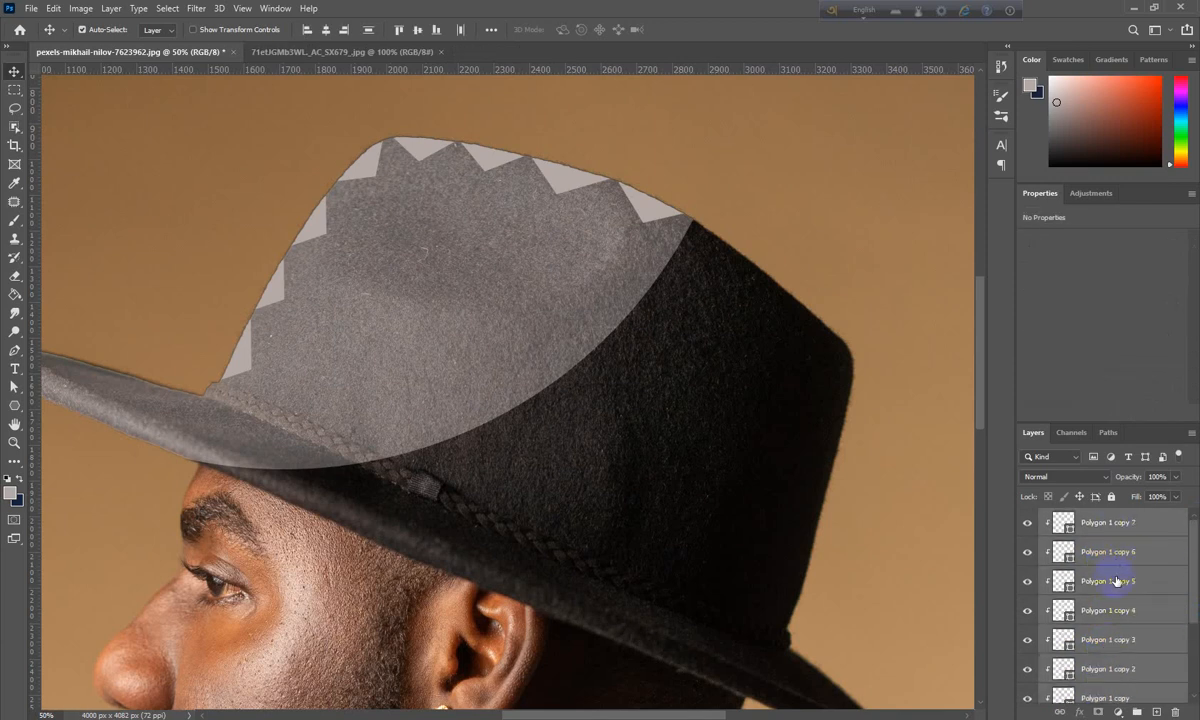
pyautogui.scroll(-3, 1117, 581)
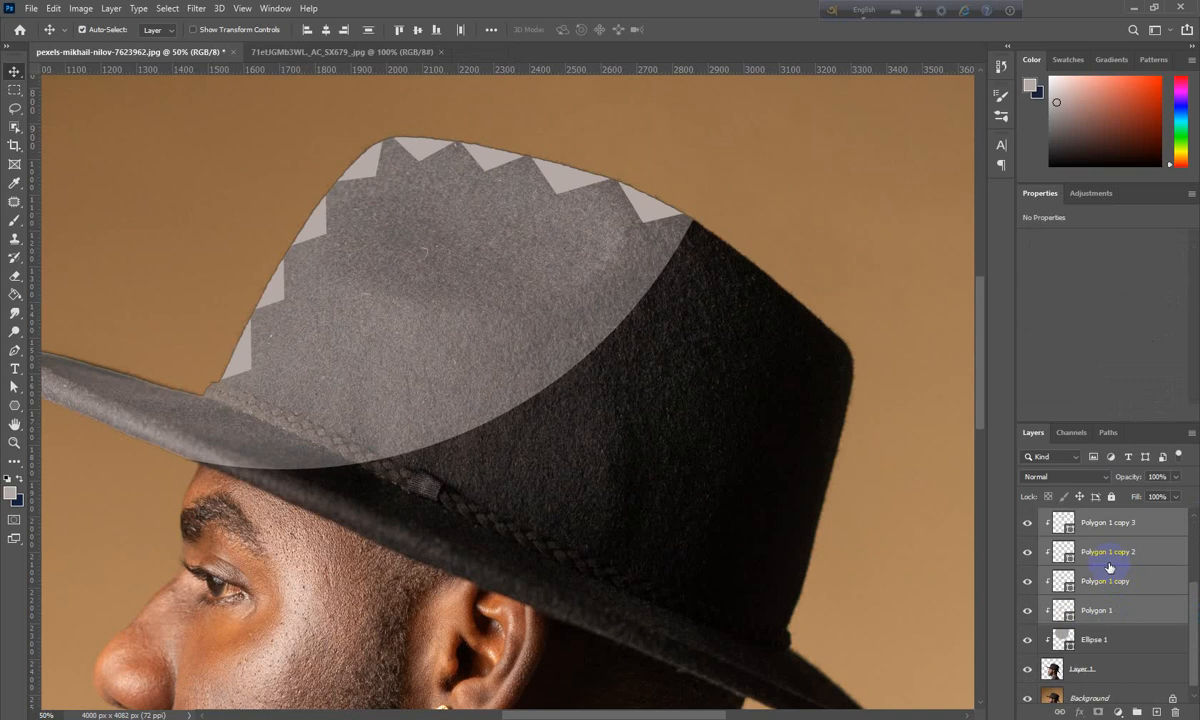
pyautogui.hotkey('ctrl', 'e')
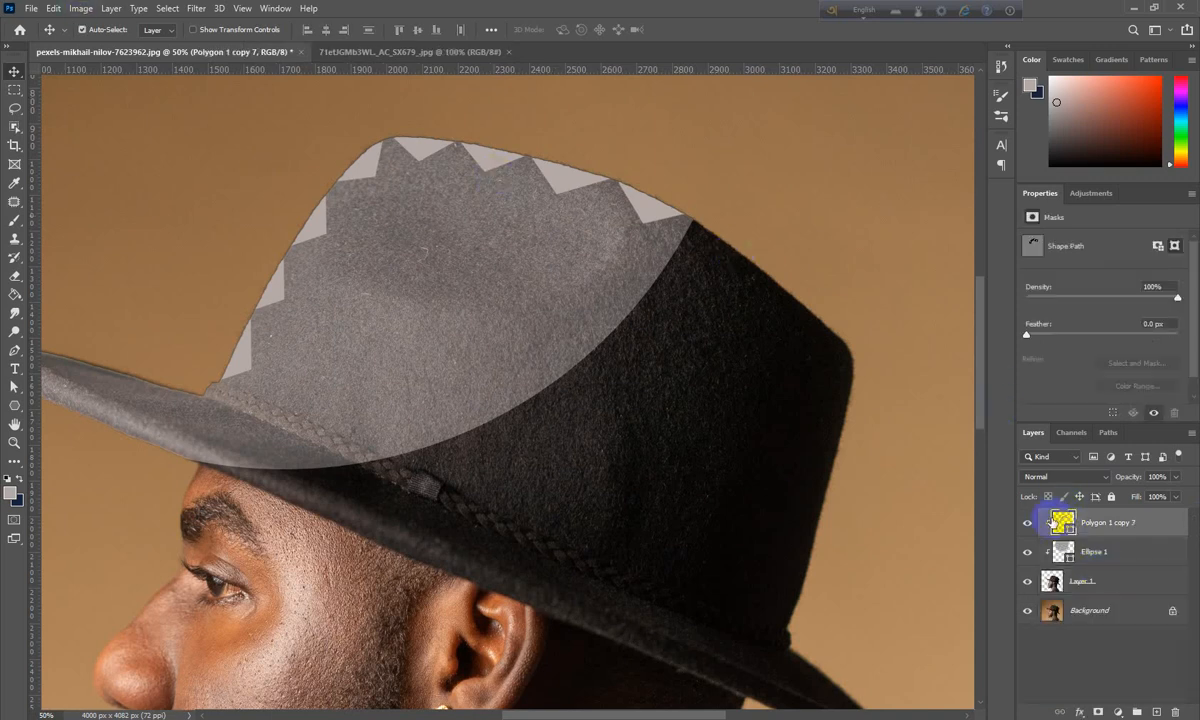
# Step: Set the merged teeth layer's blend mode to Multiply so the teeth darken the hat's grey area
pyautogui.keyDown('alt'); pyautogui.click(1050, 522); pyautogui.keyUp('alt')
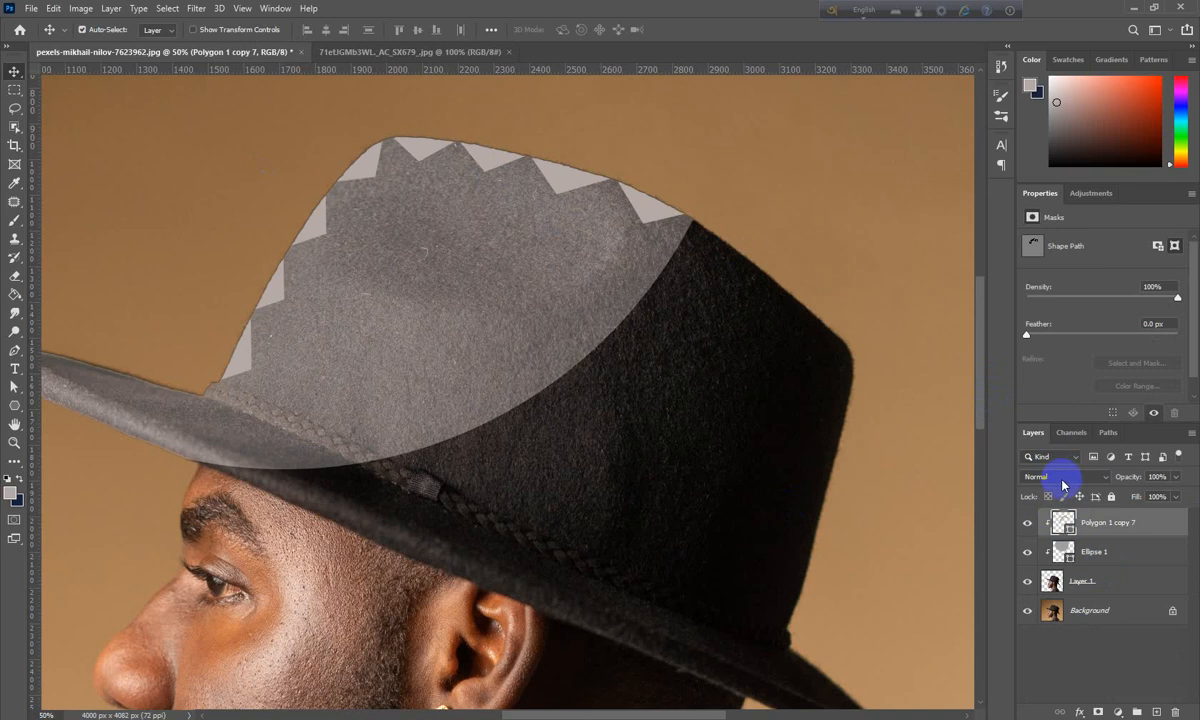
pyautogui.moveTo(1066, 514); pyautogui.dragTo(1068, 473)
pyautogui.click(1064, 481)
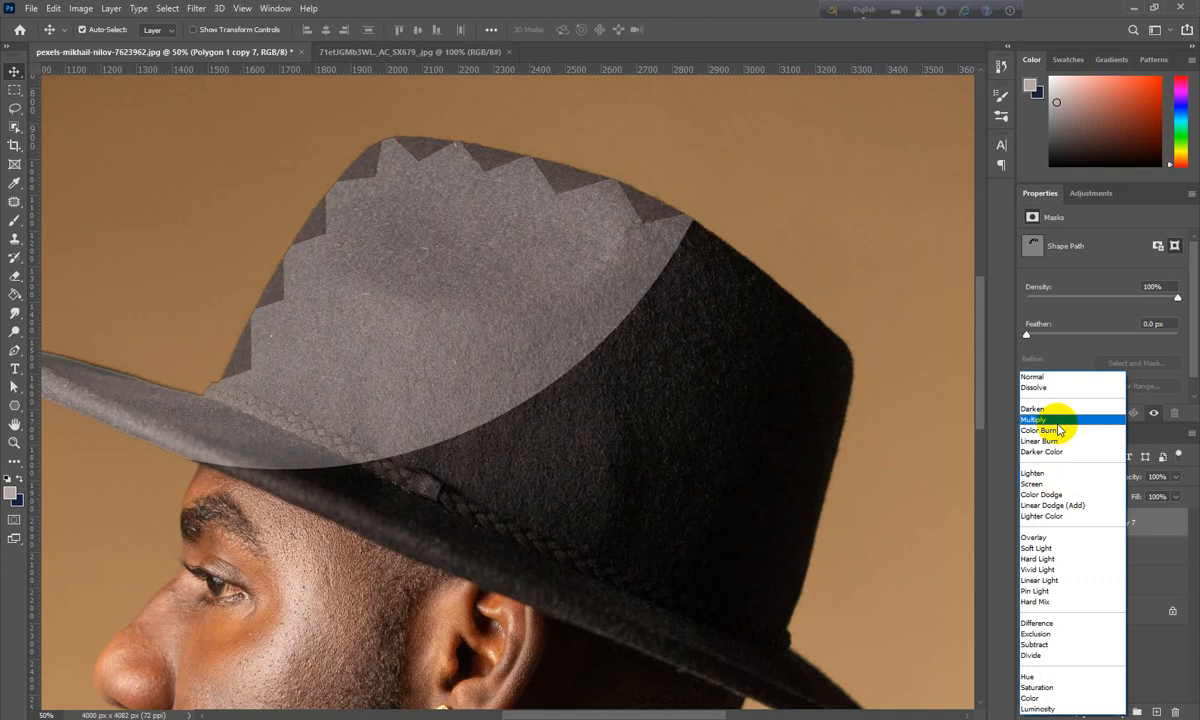
pyautogui.click(1058, 421)
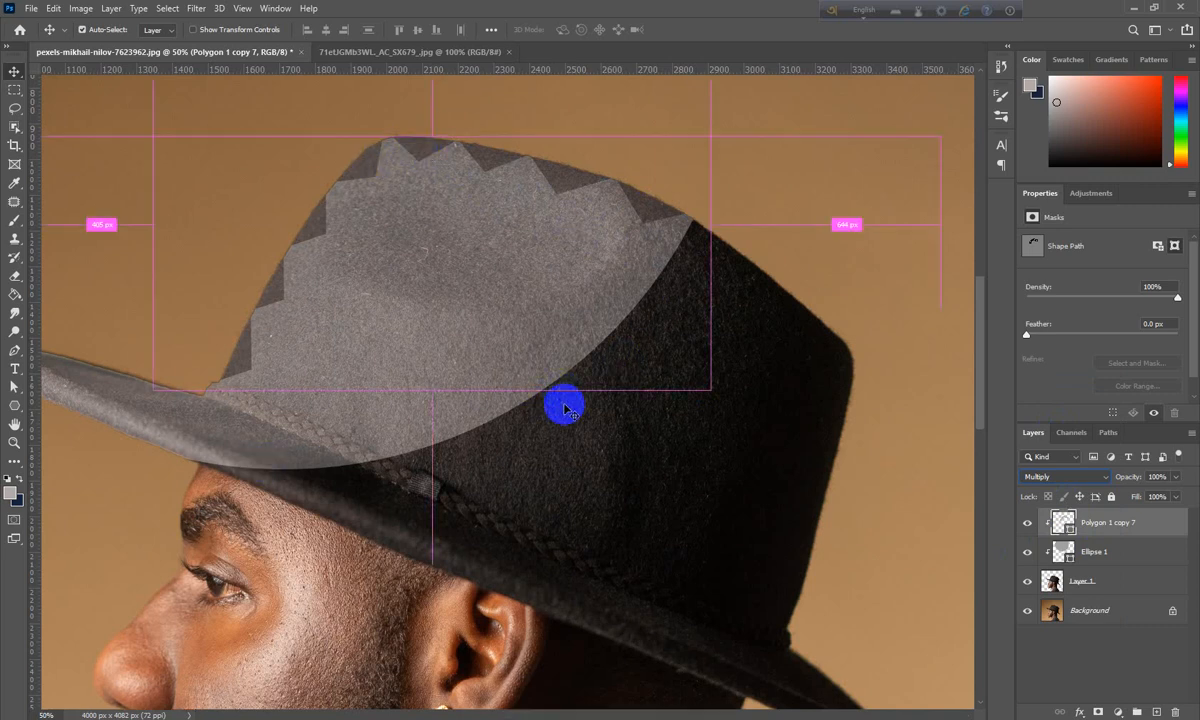
# Step: Add an Exposure adjustment layer above the merged teeth and set its exposure to +0.31
pyautogui.hotkey('ctrl', '0')
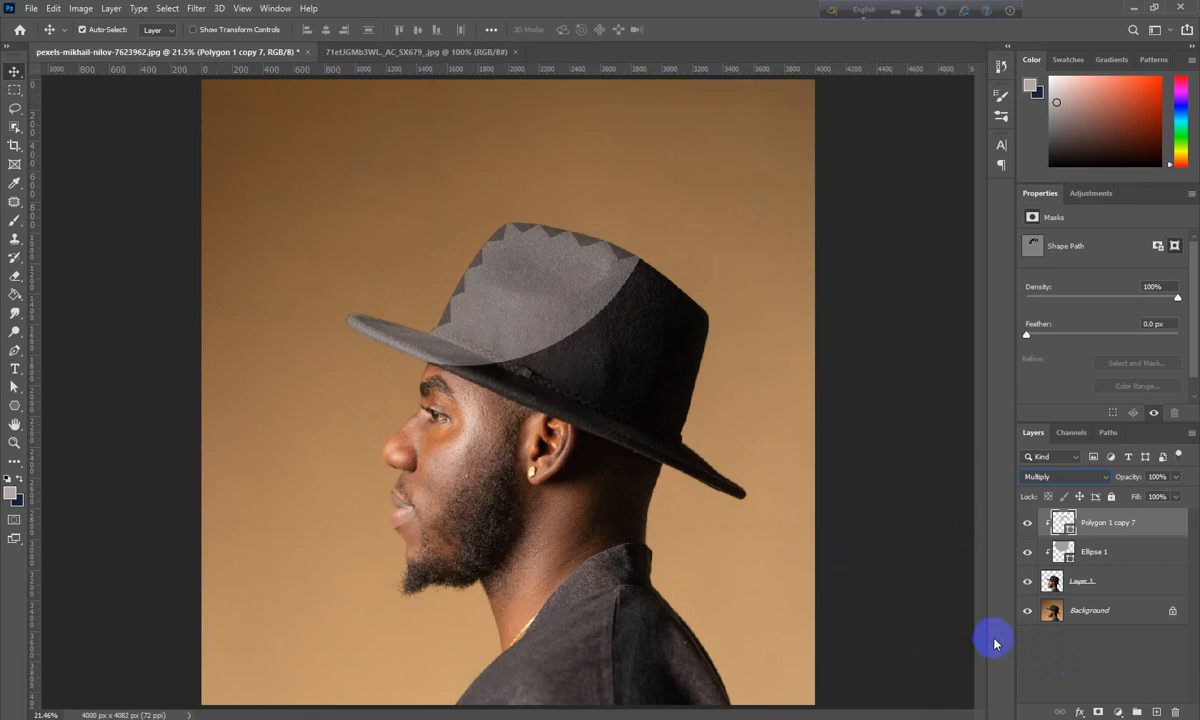
pyautogui.click(1117, 712)
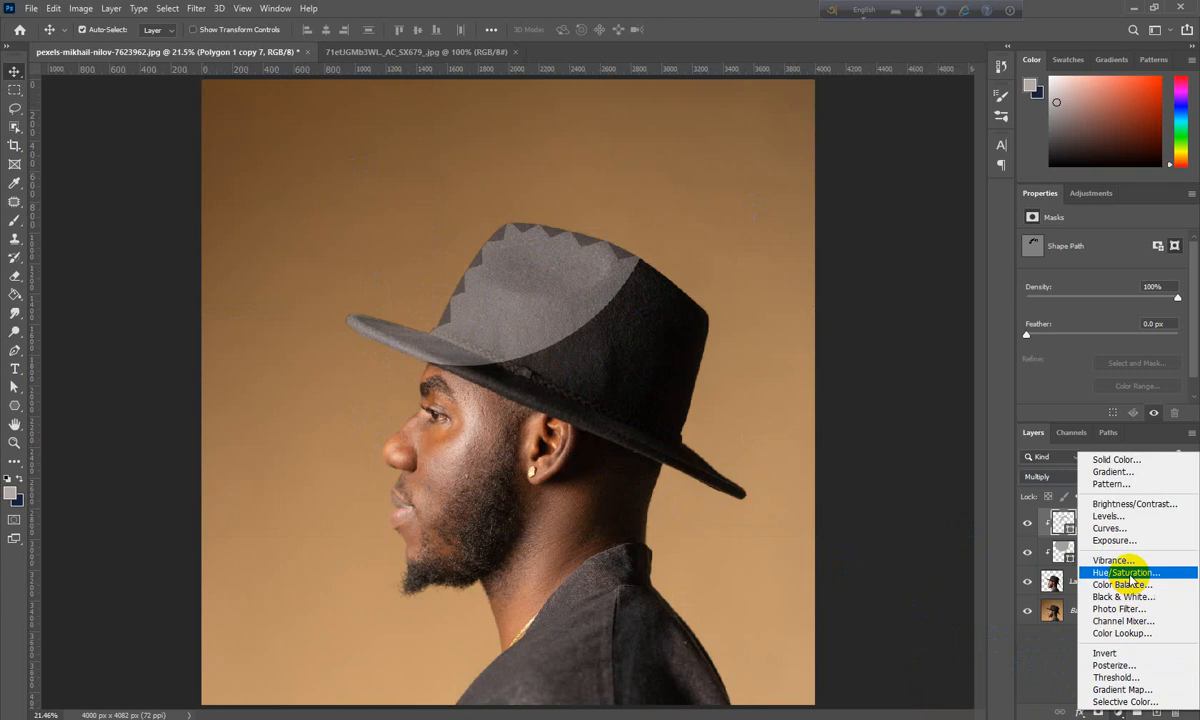
pyautogui.click(1130, 541)
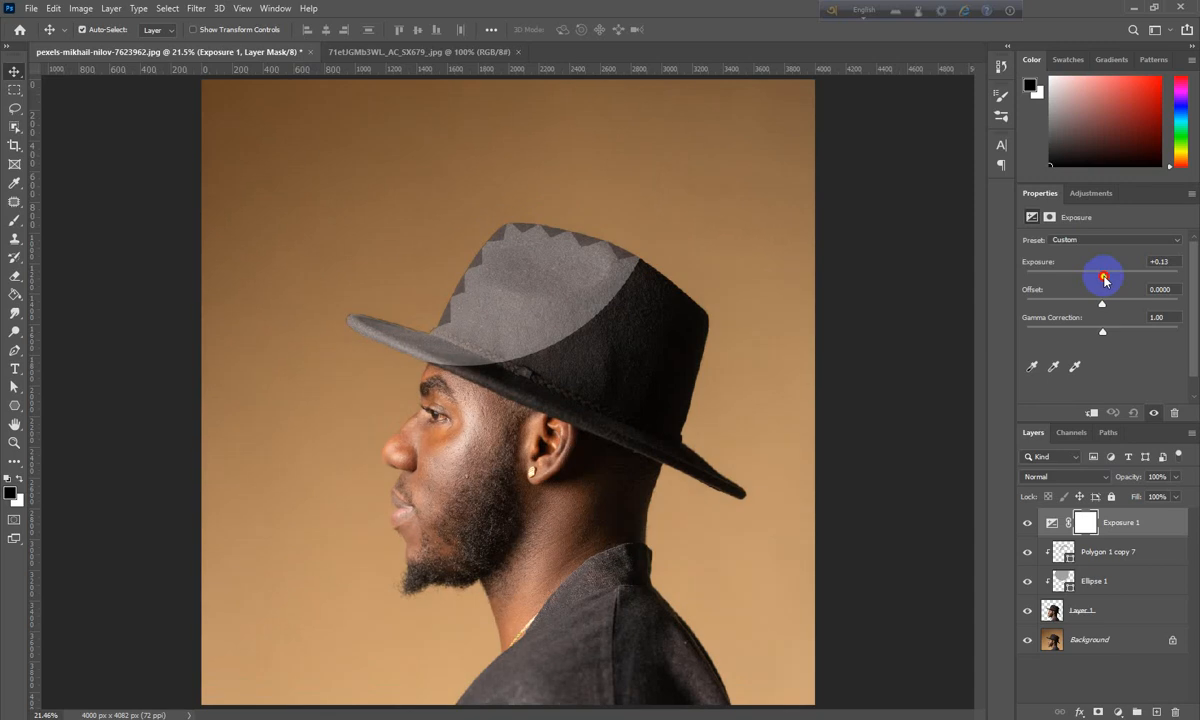
pyautogui.moveTo(1106, 284); pyautogui.dragTo(1107, 284)
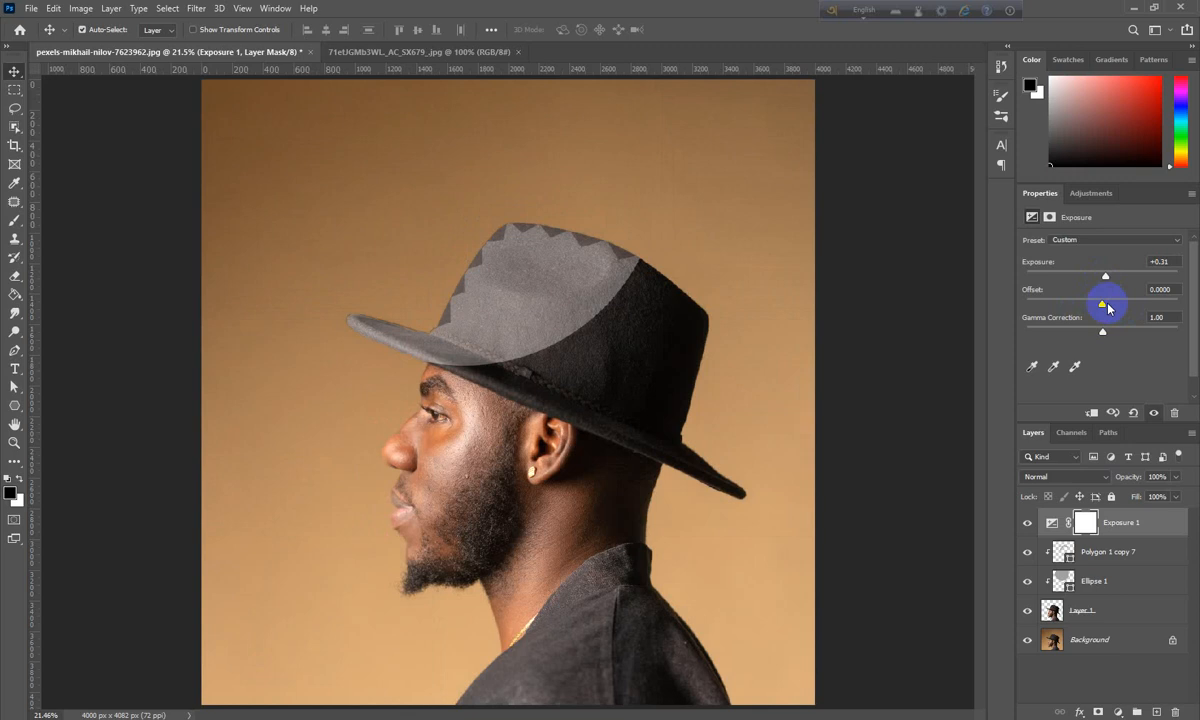
# Step: Set the Exposure adjustment's offset to -0.0047 and gamma correction to 0.82, and compare the image with and without it
pyautogui.moveTo(1103, 307); pyautogui.dragTo(1102, 307)
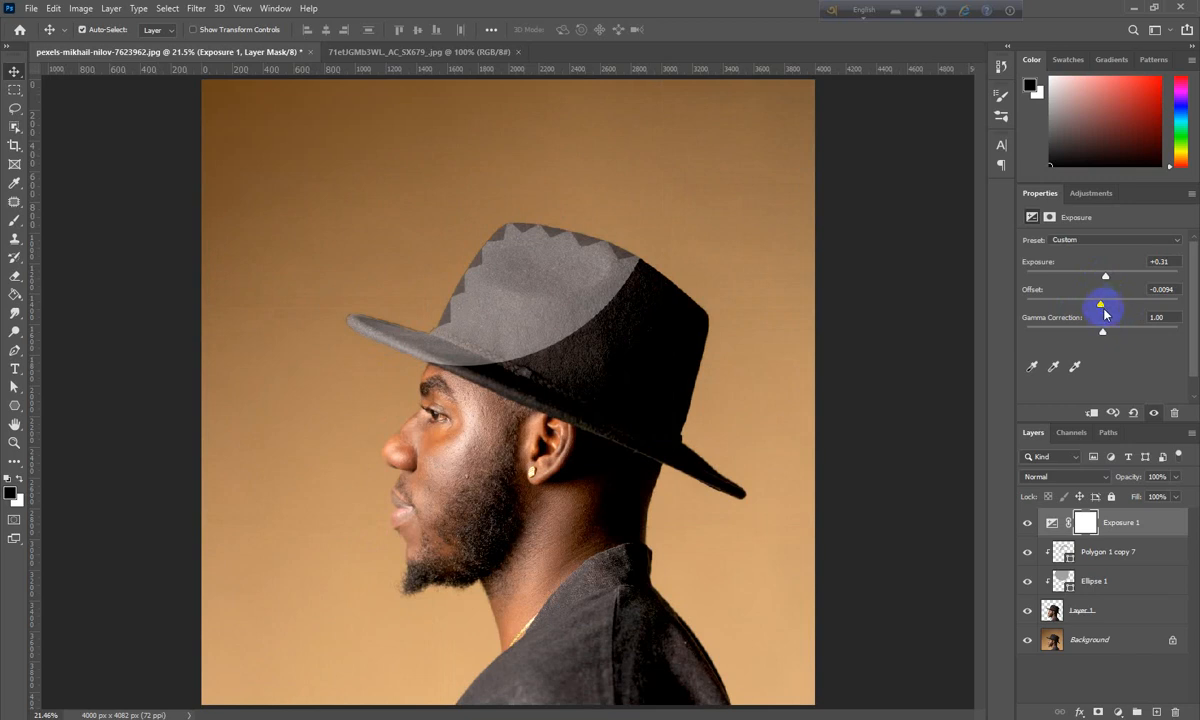
pyautogui.moveTo(1103, 306); pyautogui.dragTo(1101, 308)
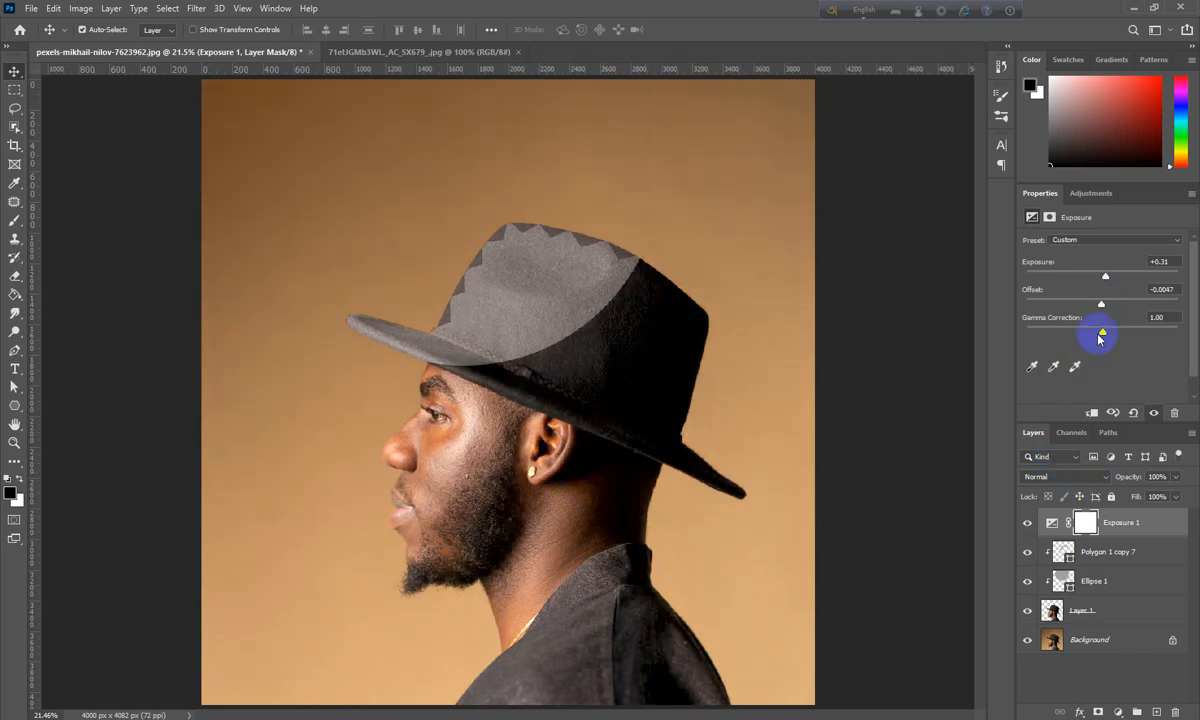
pyautogui.moveTo(1109, 338); pyautogui.dragTo(1113, 338)
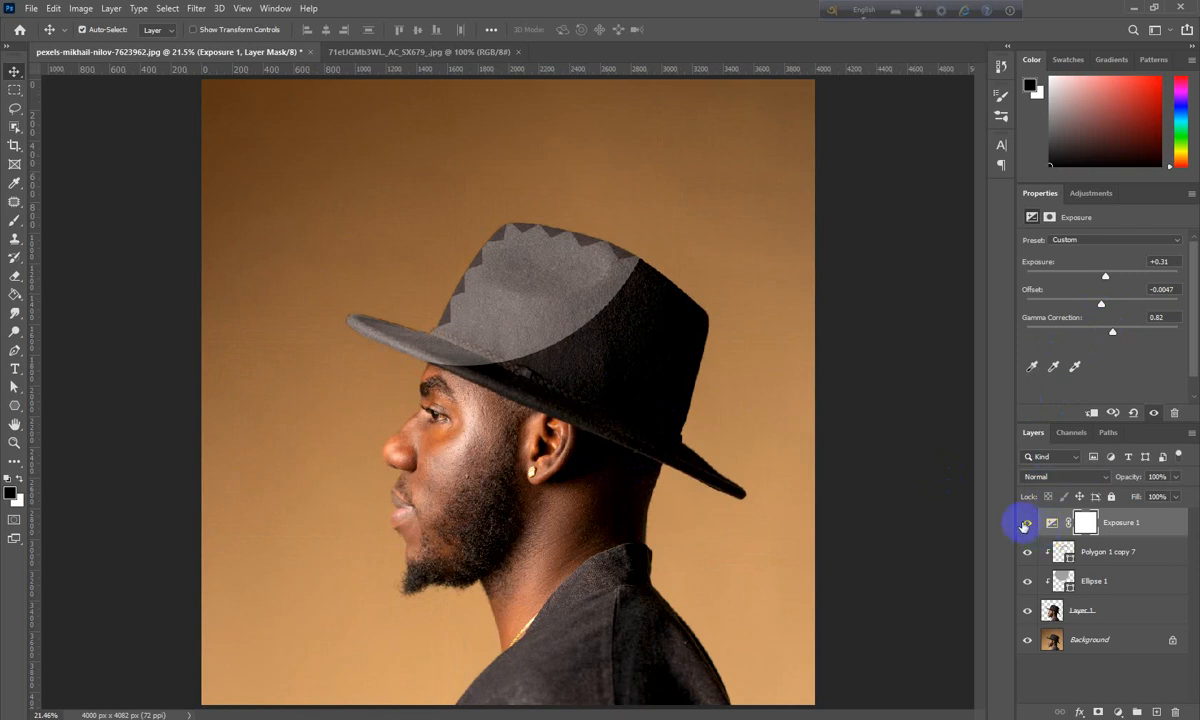
pyautogui.click(1024, 524)
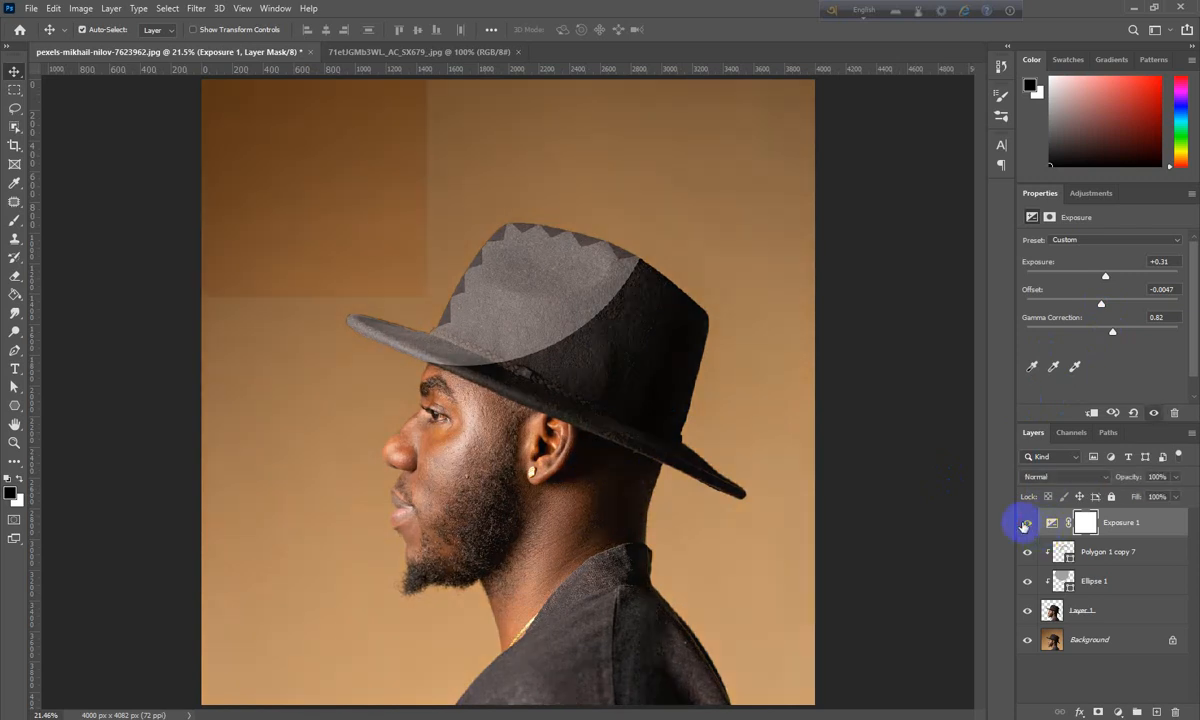
pyautogui.click(1025, 525)
pyautogui.click(1025, 525)
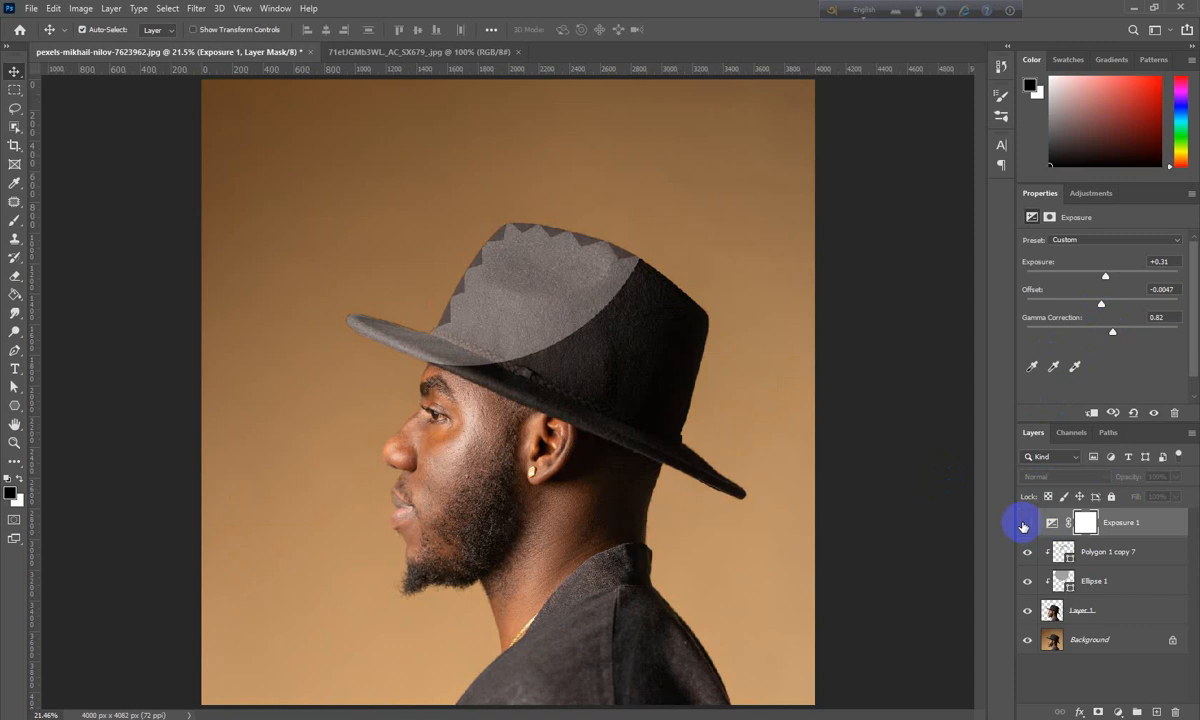
pyautogui.click(1025, 525)
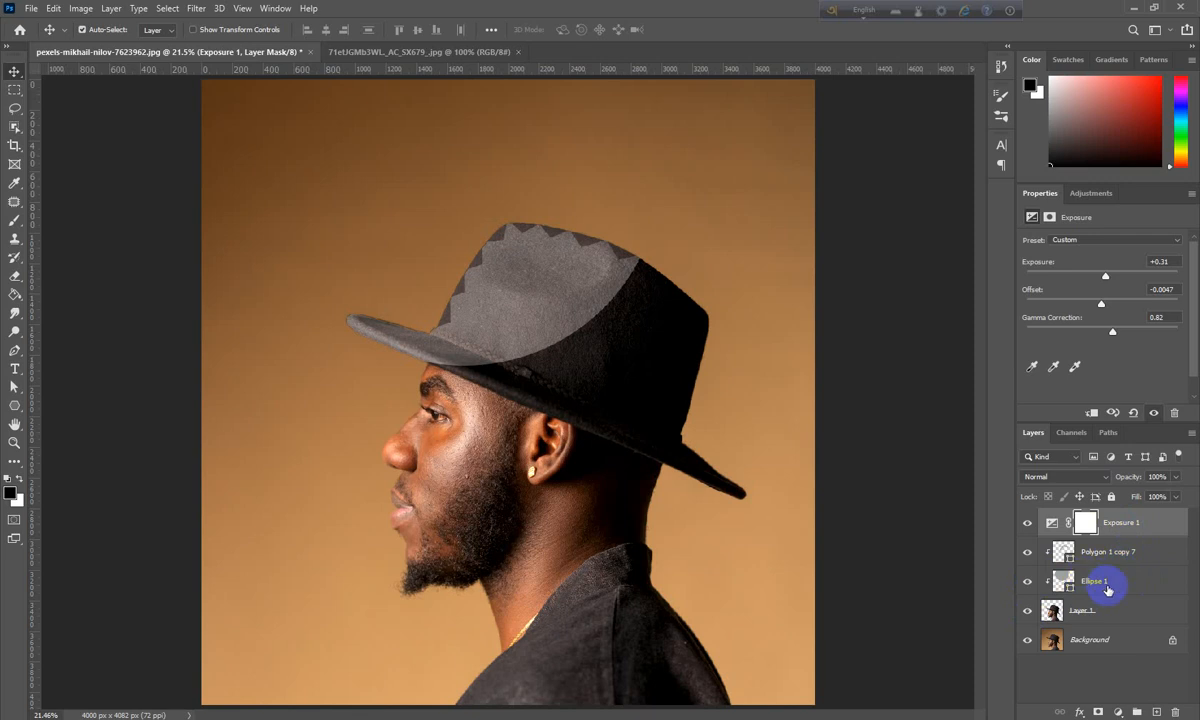
# Step: Merge the Exposure, teeth, ellipse and Layer 1 layers into one layer above the Background, and compare it with the original photo
pyautogui.keyDown('shift'); pyautogui.click(1107, 590); pyautogui.keyUp('shift')
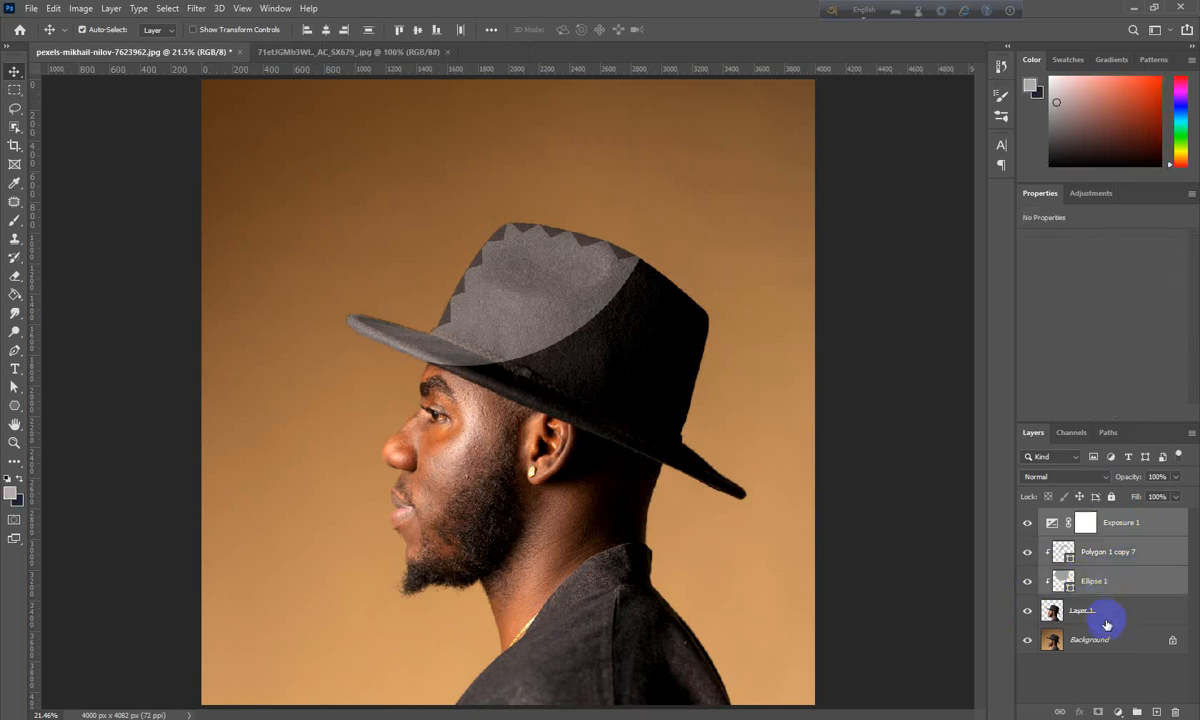
pyautogui.keyDown('shift'); pyautogui.click(1124, 618); pyautogui.keyUp('shift')
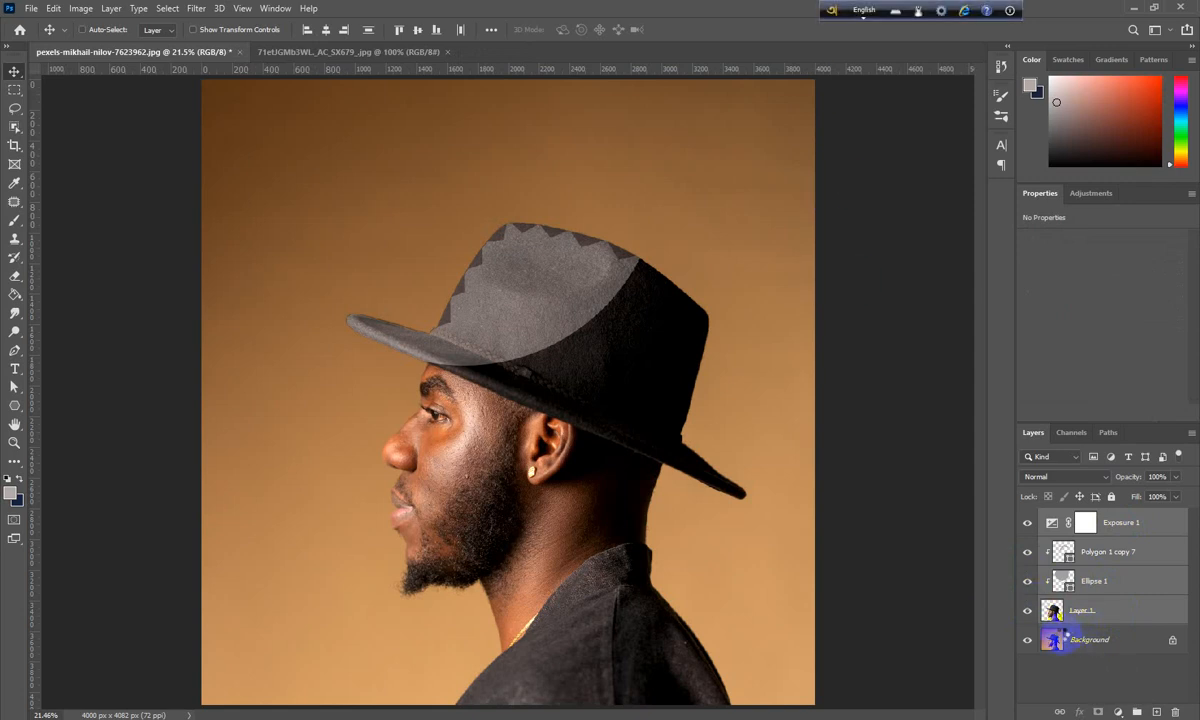
pyautogui.hotkey('ctrl', 'e')
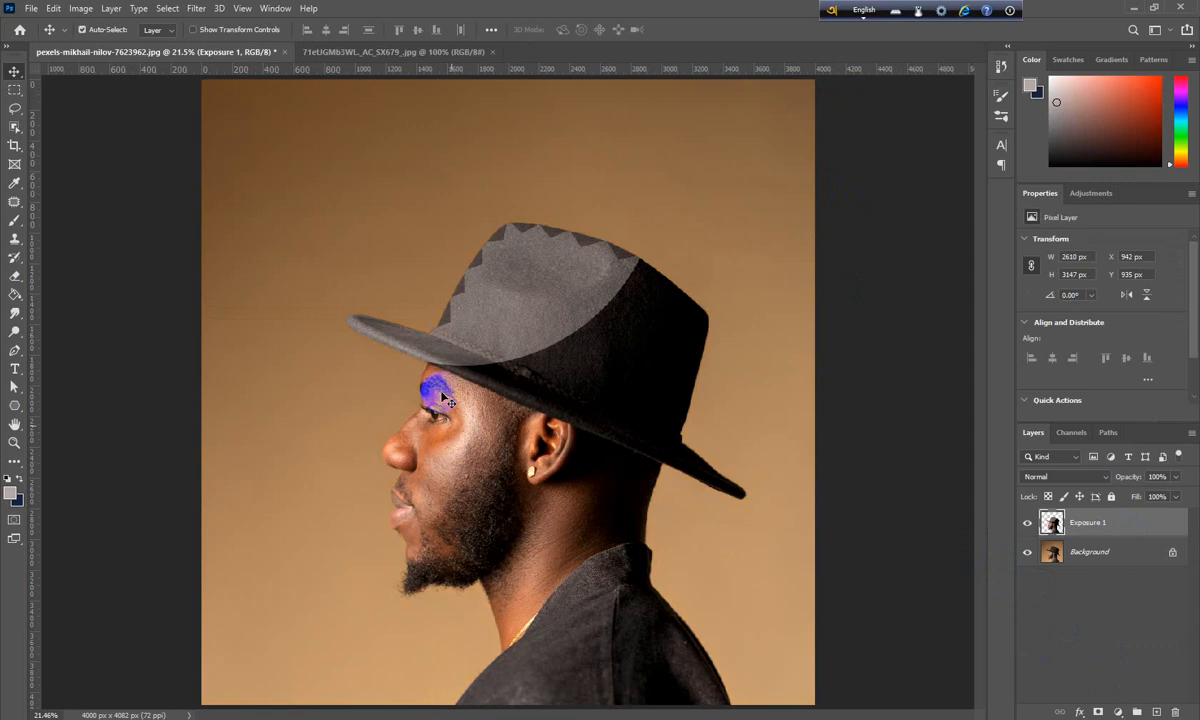
pyautogui.click(1030, 523)
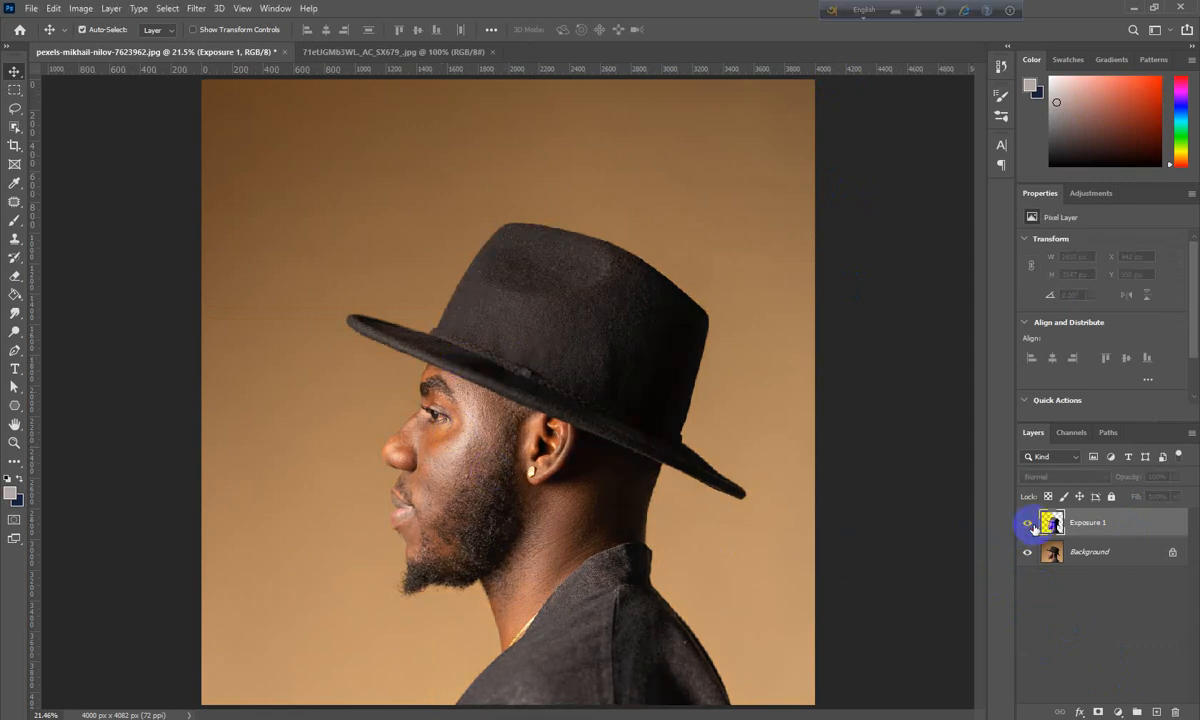
pyautogui.click(1030, 523)
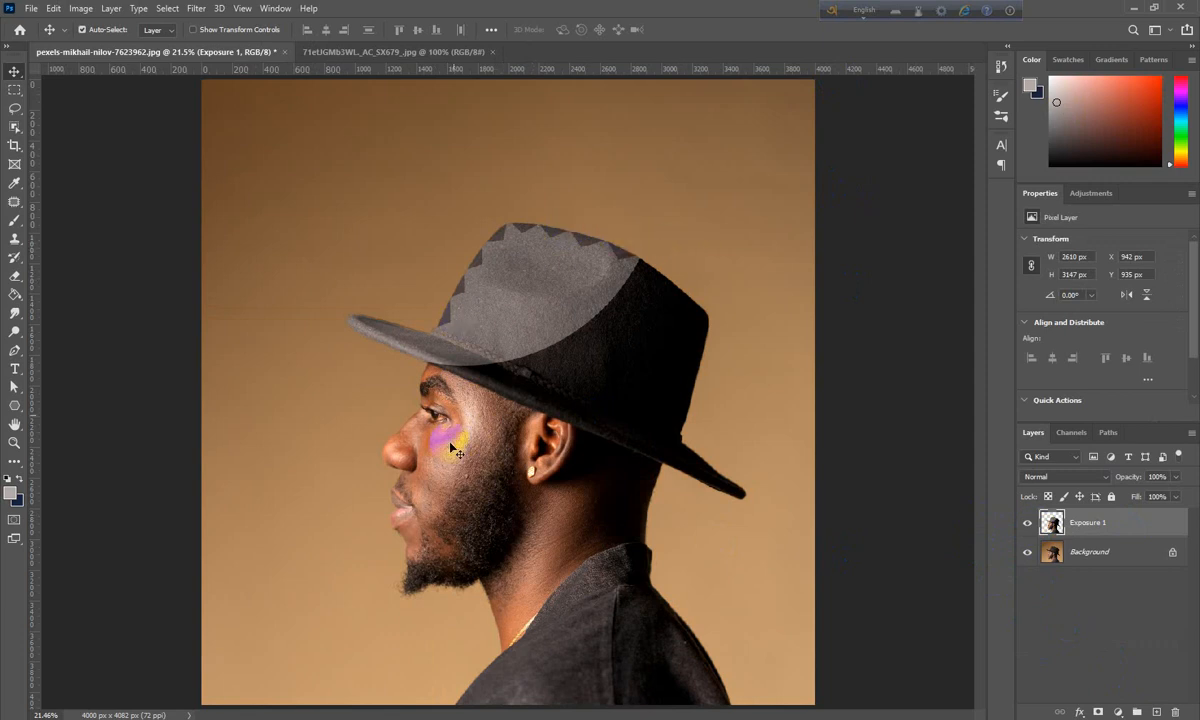